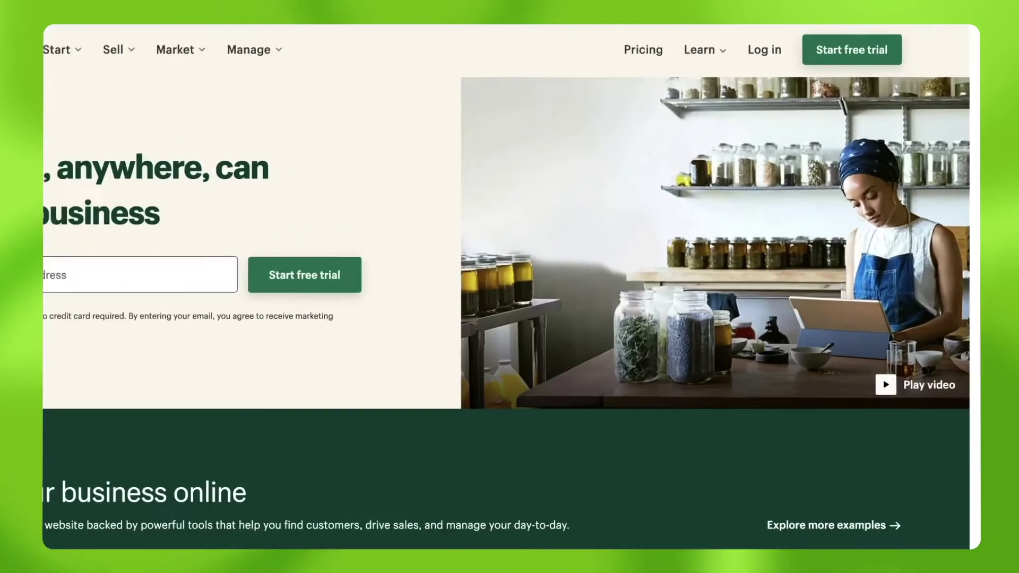
# Sign up for a Shopify free trial with an account e-mail and password, creating store 'Creativity Notebooks'.
pyautogui.click(835, 38)
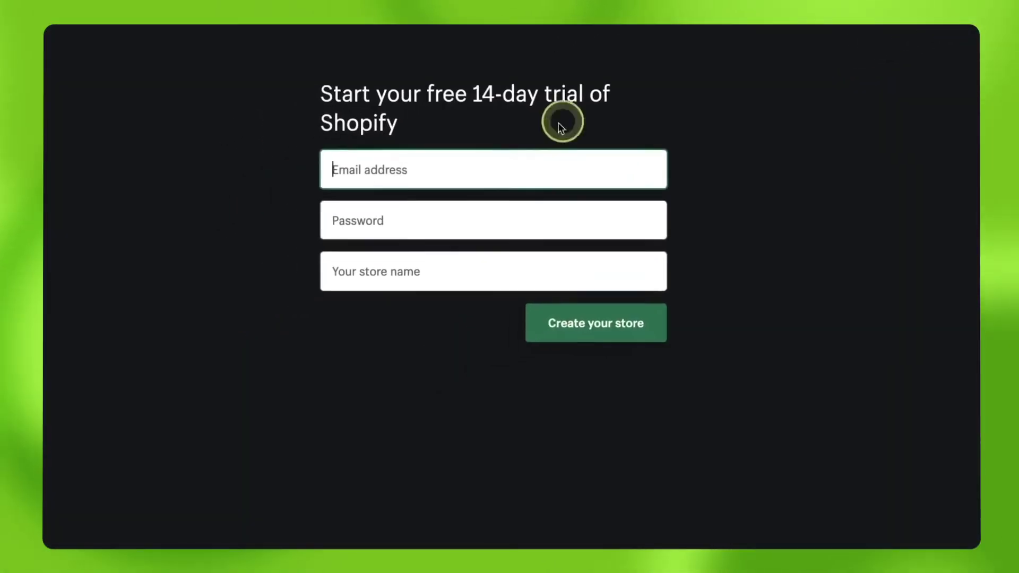
pyautogui.click(555, 160)
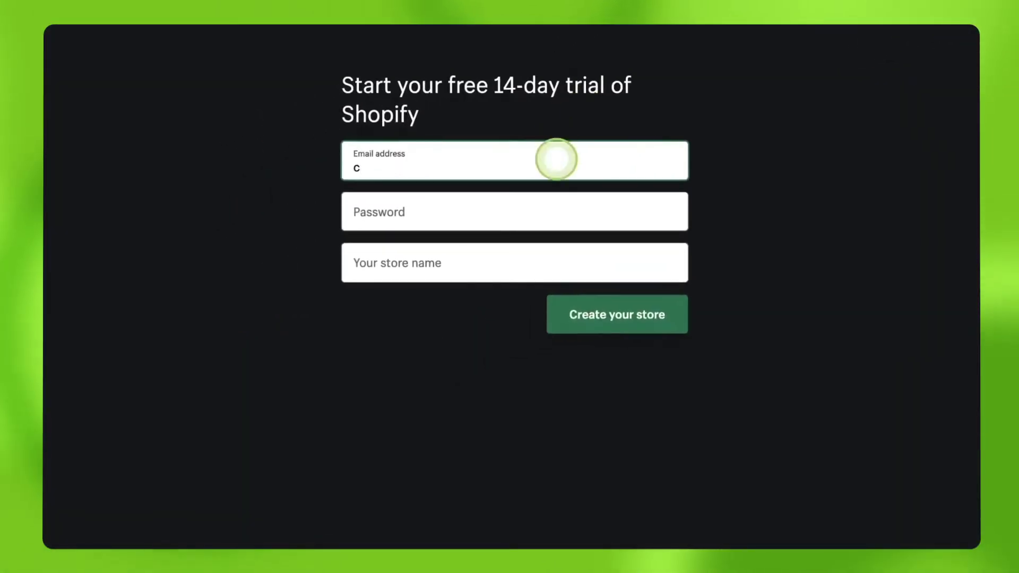
pyautogui.press('Tab')
pyautogui.write('•••••••••')
pyautogui.press('Tab')
pyautogui.write('Creativity Notebooks')
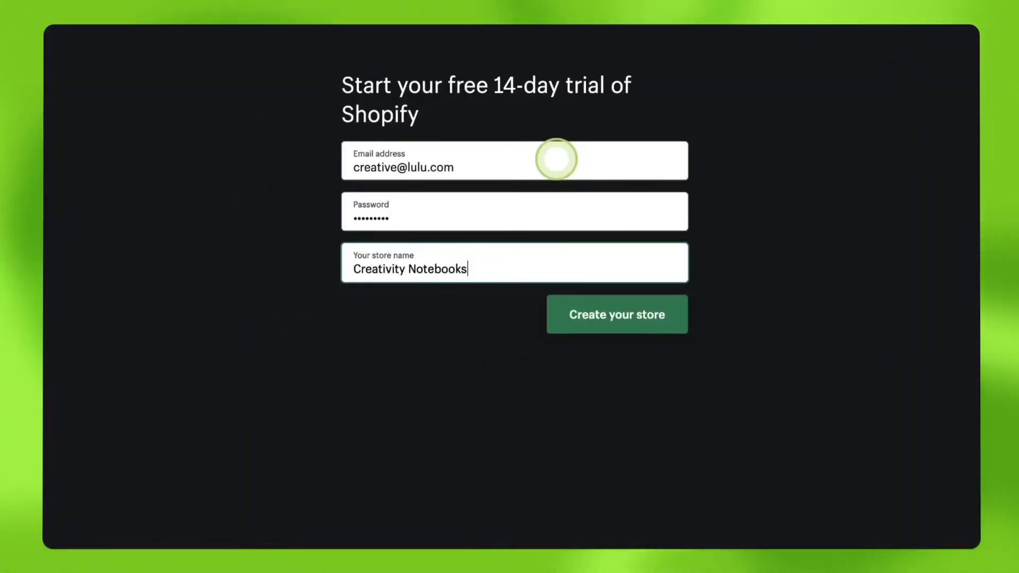
pyautogui.click(610, 313)
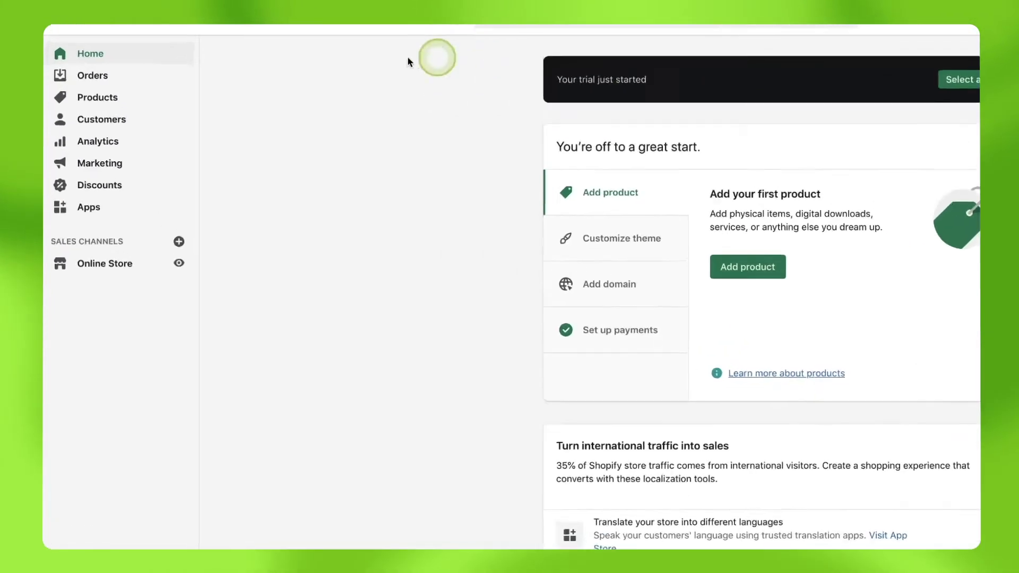
# Start a new product described 'A daily doodle challenge notebook' and drop in its photos.
pyautogui.click(104, 103)
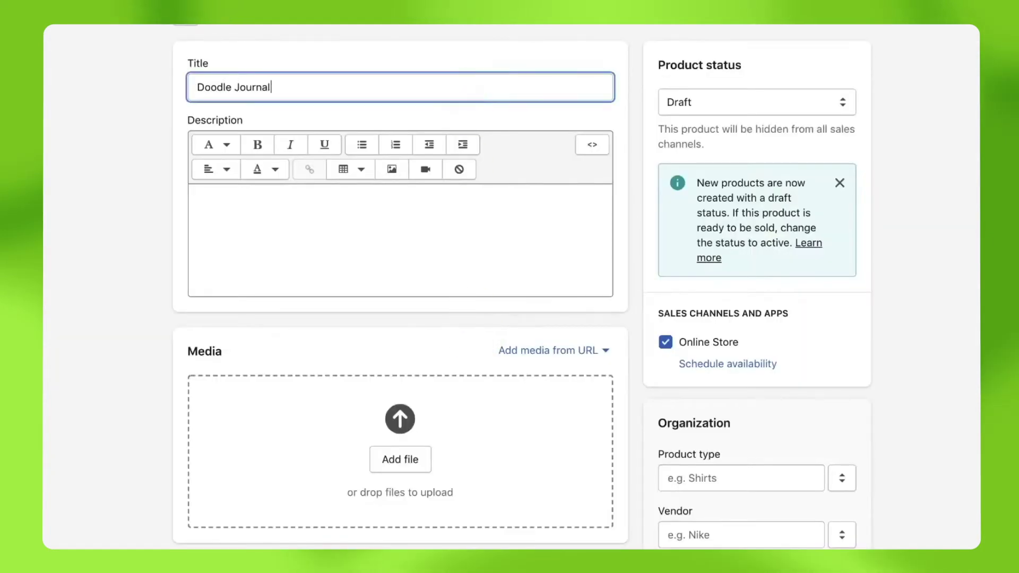
pyautogui.click(411, 207)
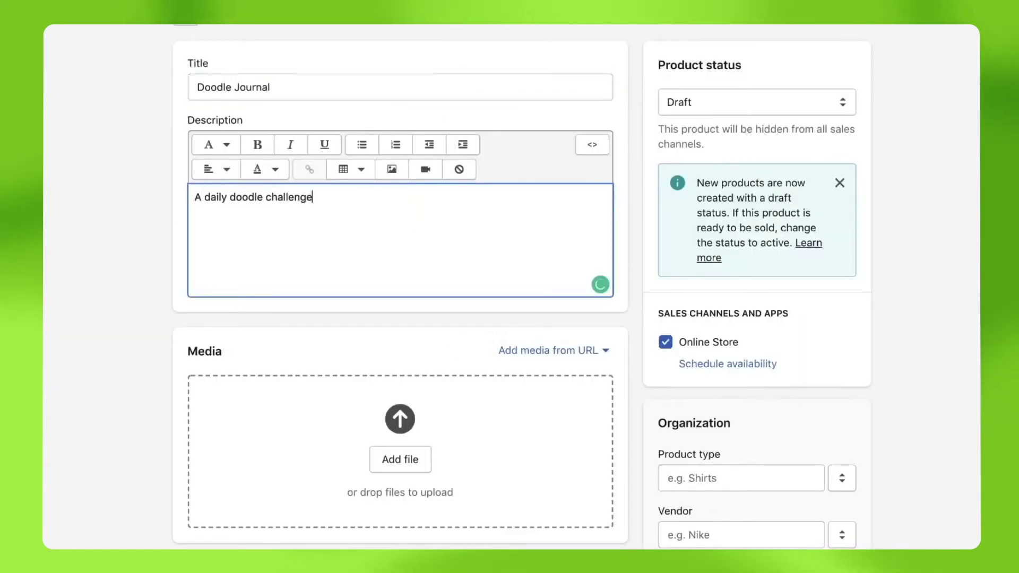
pyautogui.write('A daily doodle challenge notebook')
pyautogui.moveTo(977, 366); pyautogui.dragTo(446, 291)
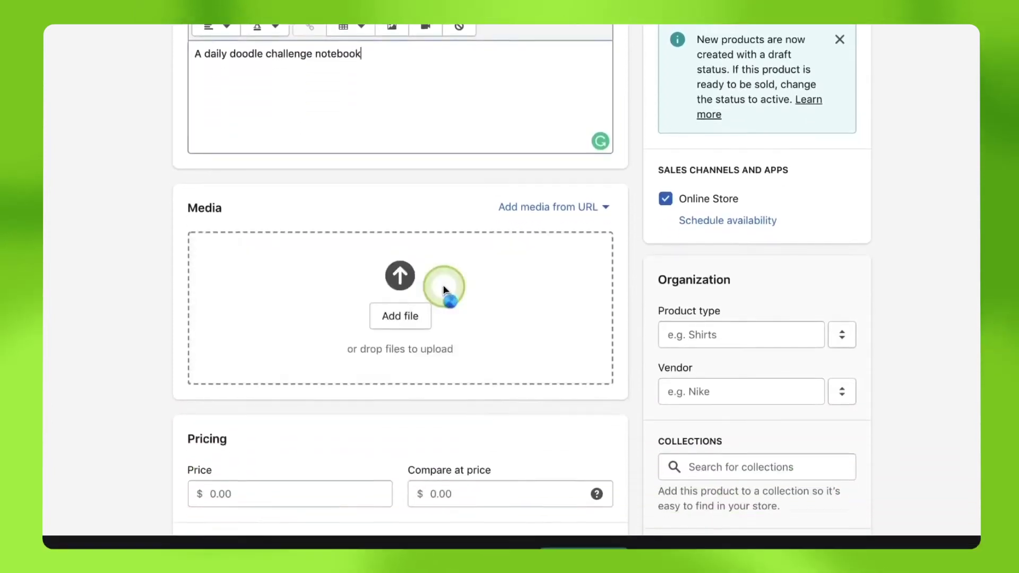
pyautogui.scroll(-6, 400, 266)
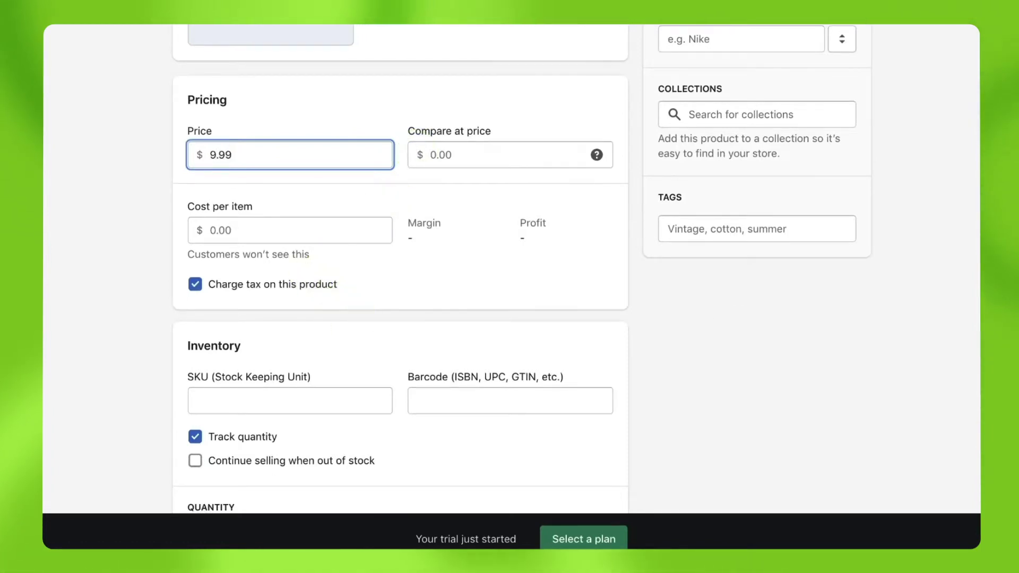
pyautogui.scroll(-5, 400, 265)
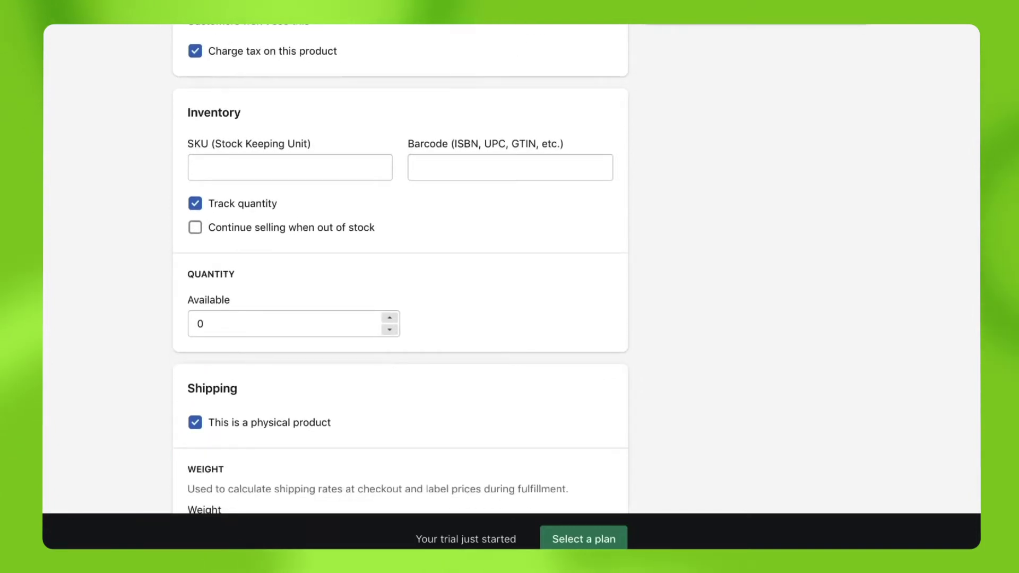
# Turn off quantity tracking, set the weight to 1 lb, and save the product.
pyautogui.click(196, 204)
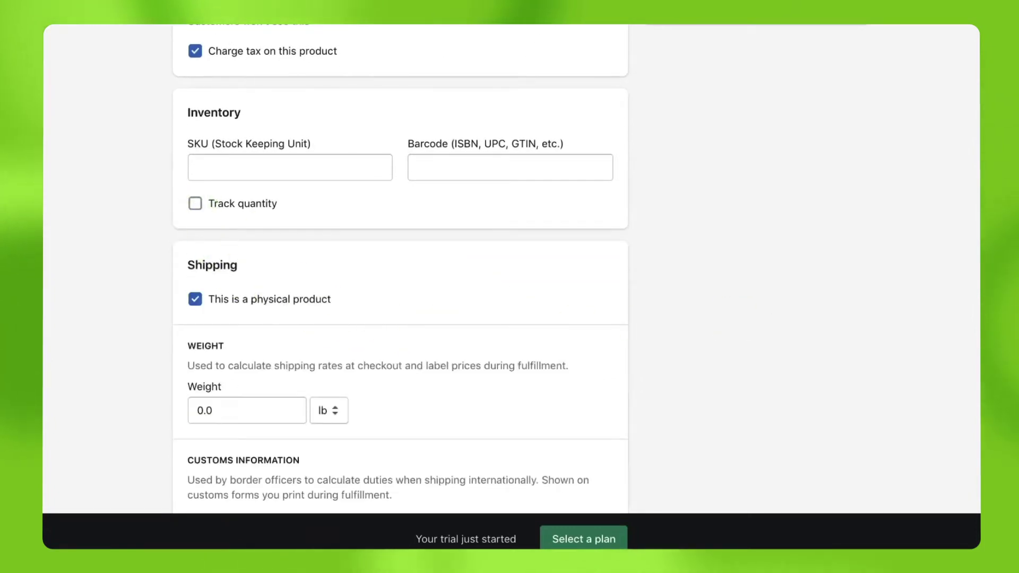
pyautogui.scroll(-4, 400, 265)
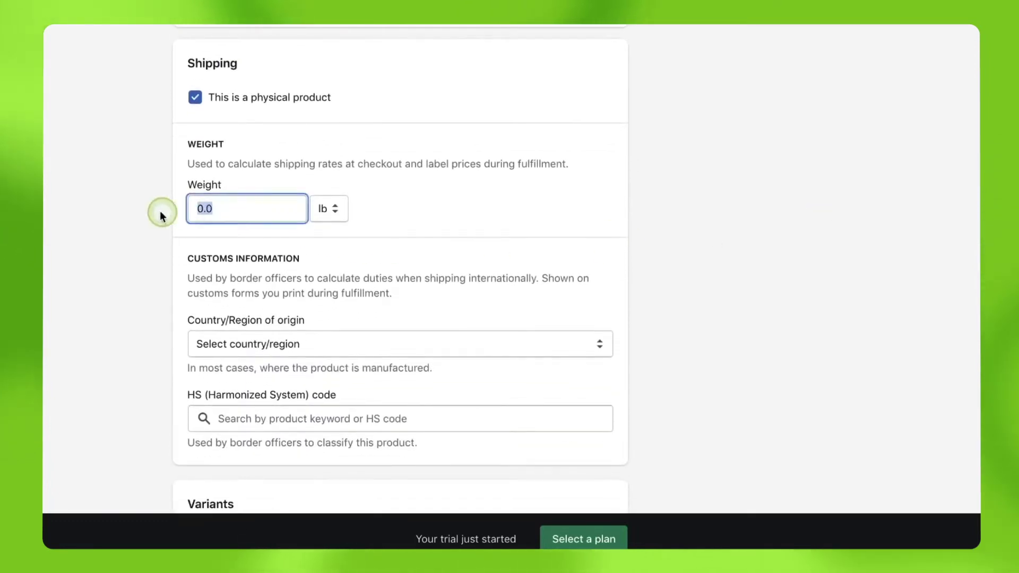
pyautogui.write('1')
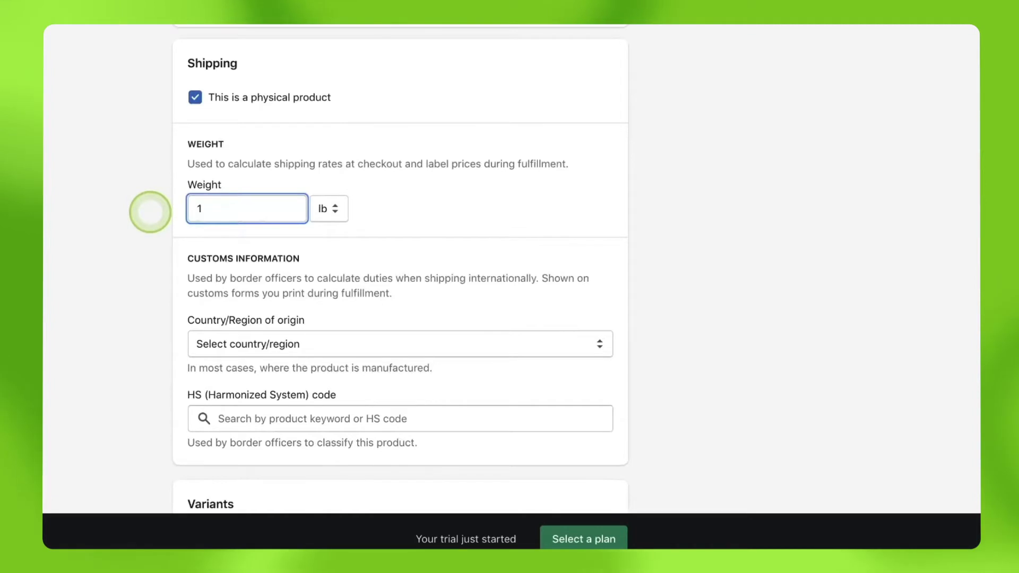
pyautogui.scroll(-5, 848, 481)
pyautogui.click(848, 480)
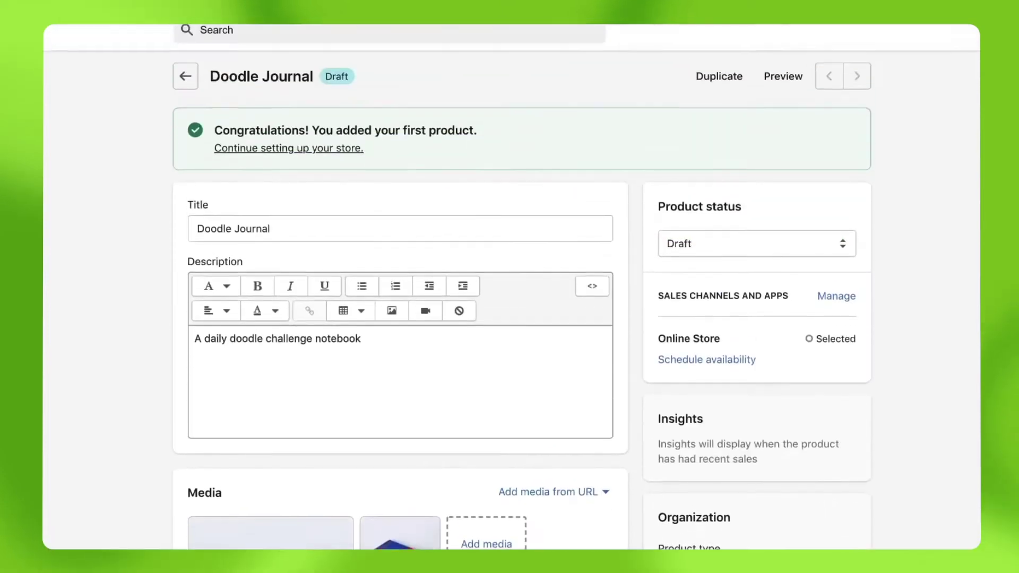
# Change Doodle Journal's product status from Draft to Active and save it.
pyautogui.click(845, 258)
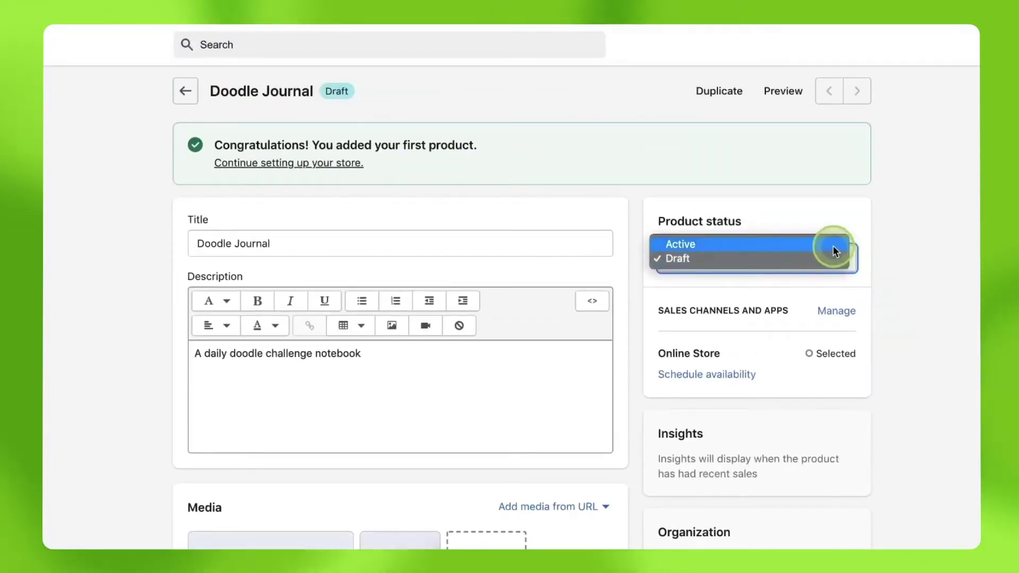
pyautogui.click(833, 245)
pyautogui.click(847, 45)
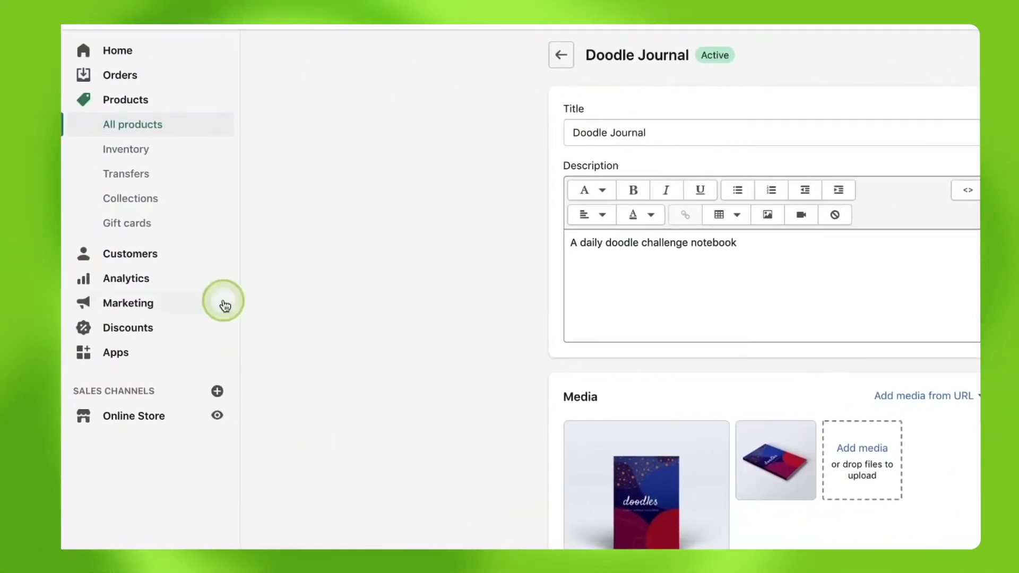
# Find 'Lulu xPress' in the App Store, add the app, and register for a Lulu xPress account.
pyautogui.click(113, 353)
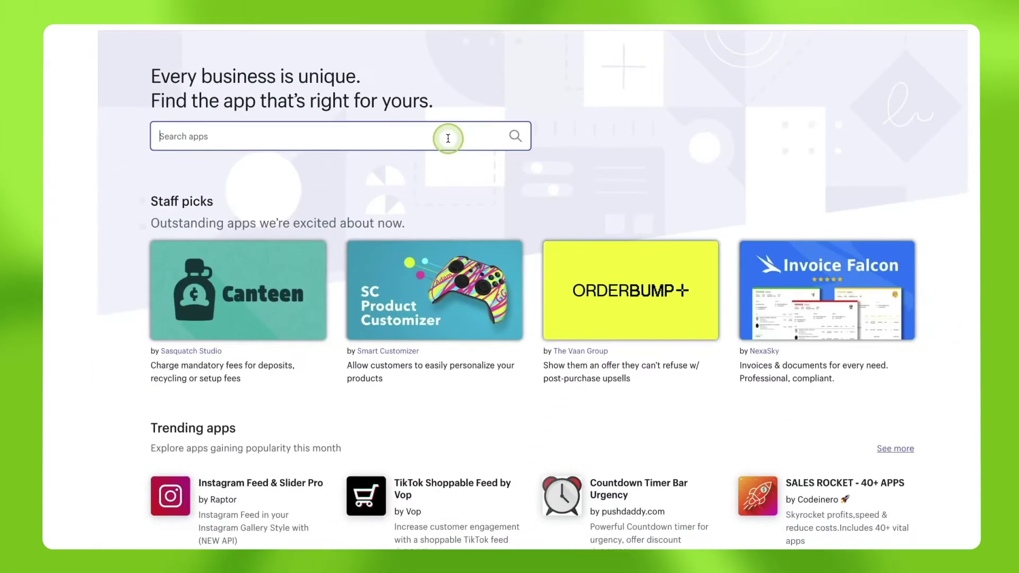
pyautogui.write('Lulu xPress')
pyautogui.press('Return')
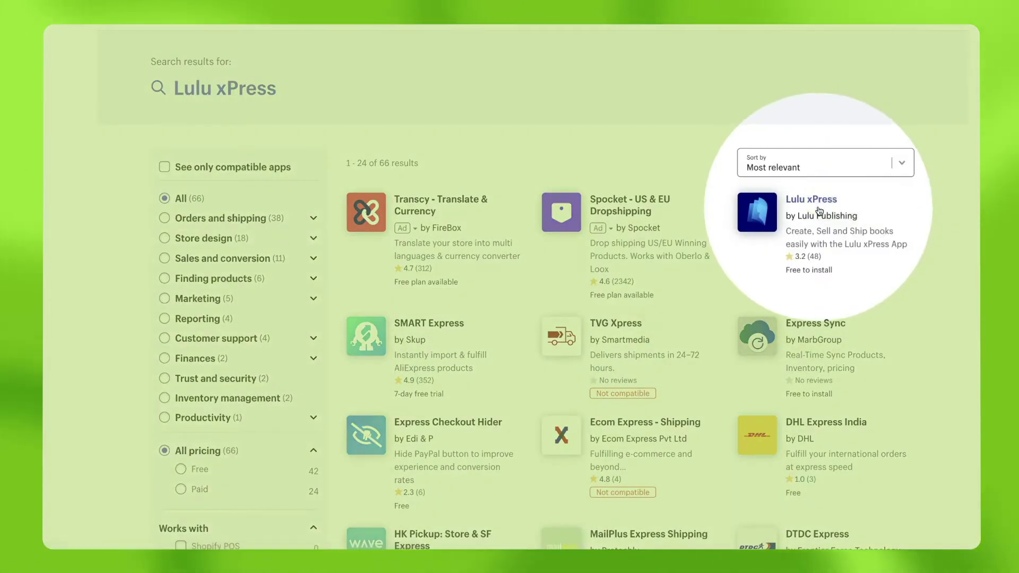
pyautogui.click(812, 200)
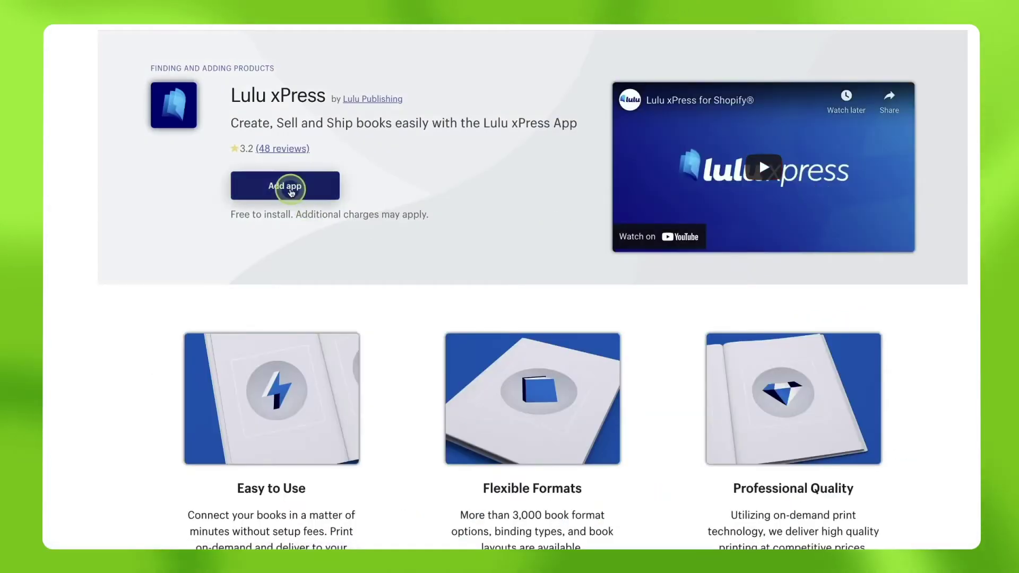
pyautogui.click(292, 193)
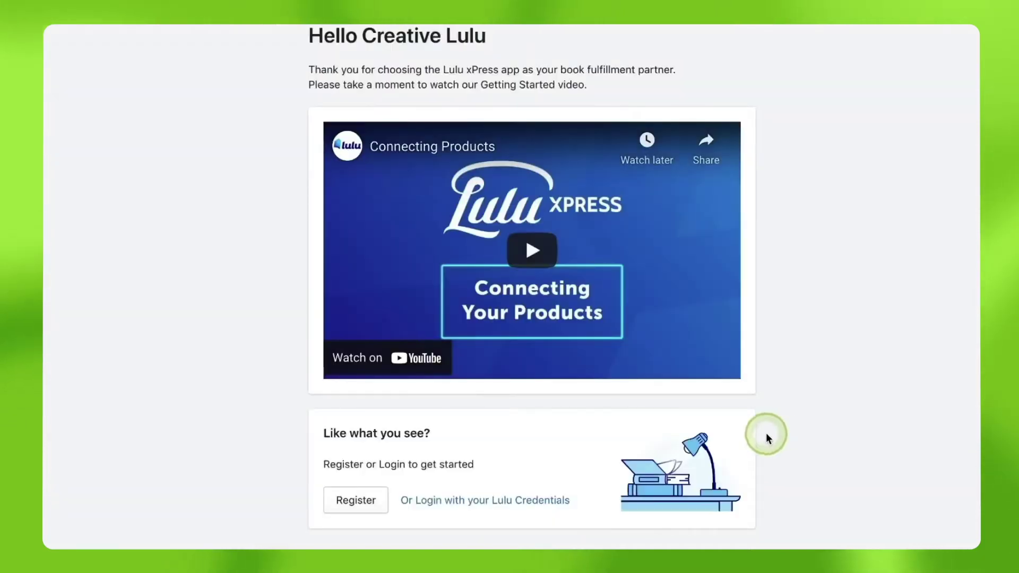
pyautogui.scroll(-2, 766, 438)
pyautogui.click(336, 396)
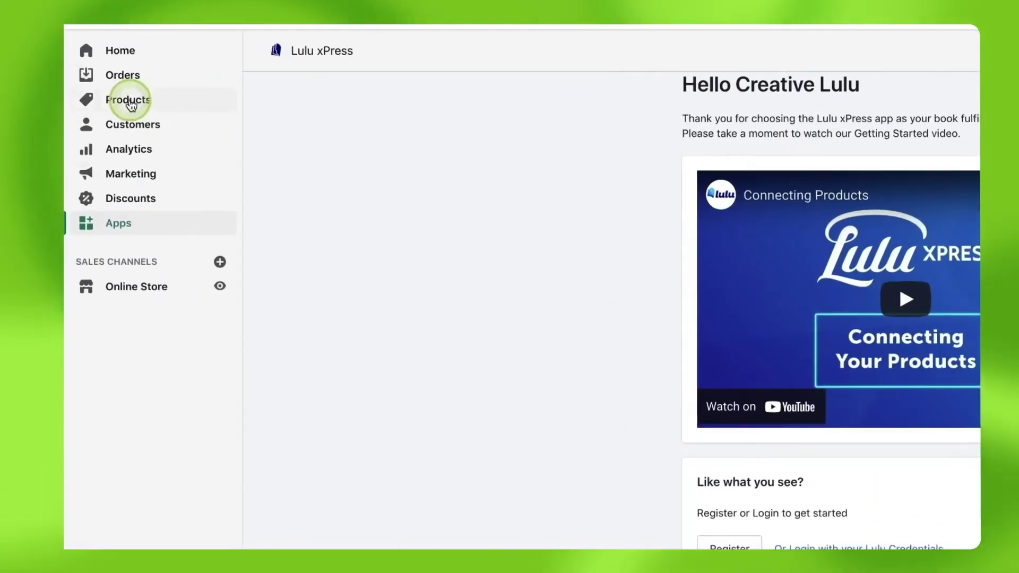
# Open Doodle Journal and choose Connect with Lulu xPress from its More actions menu.
pyautogui.click(128, 99)
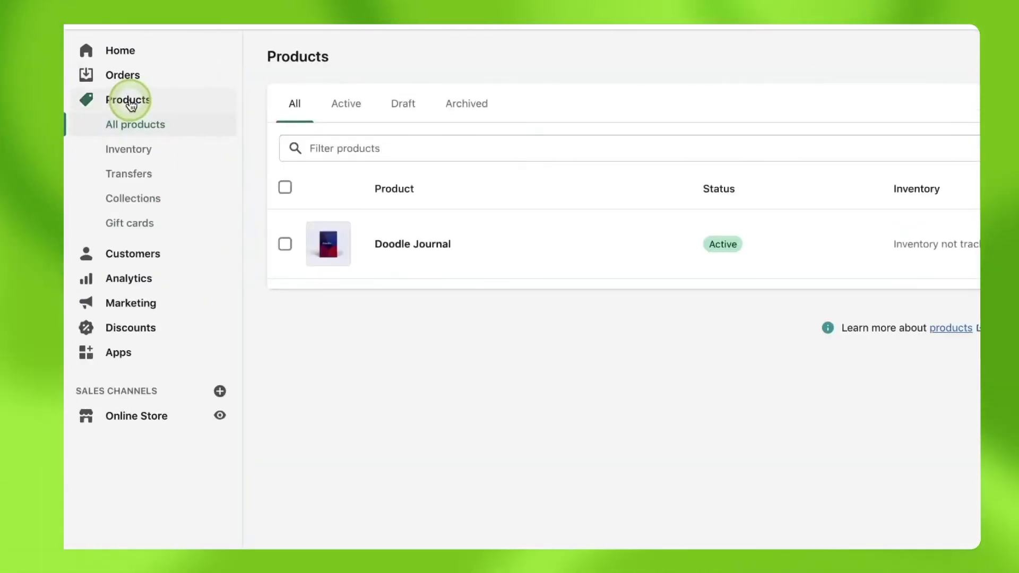
pyautogui.click(425, 246)
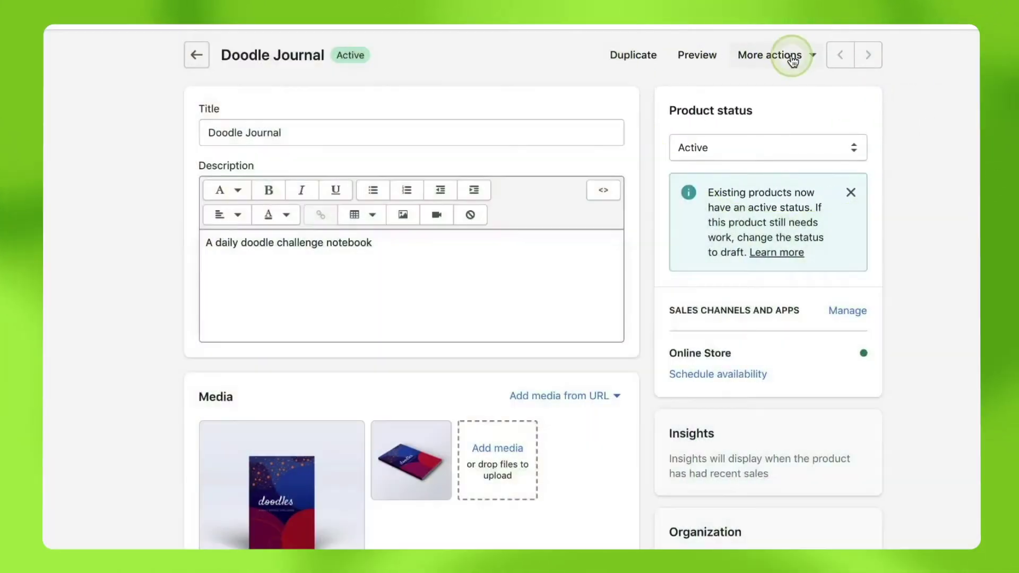
pyautogui.click(793, 61)
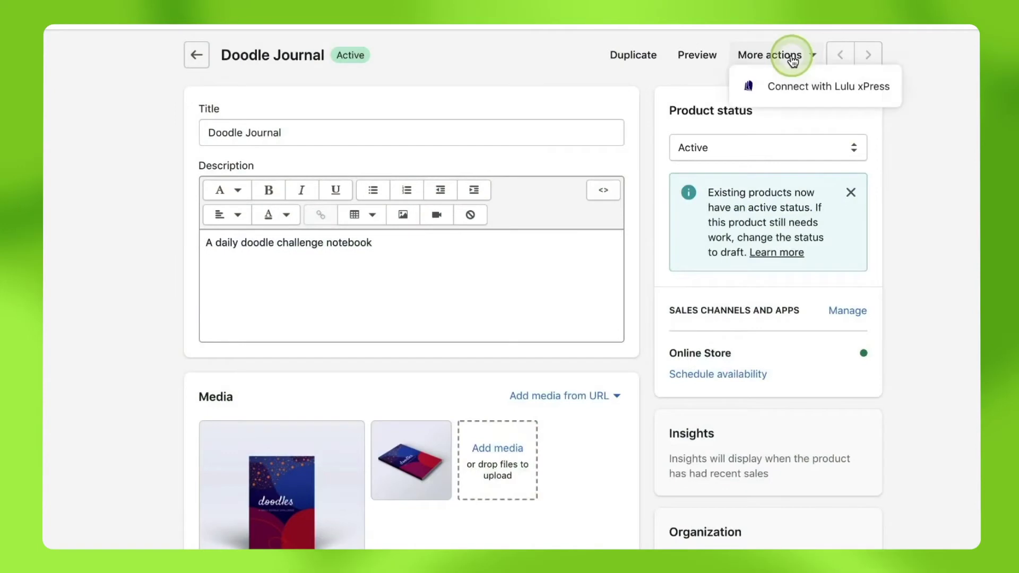
pyautogui.click(793, 88)
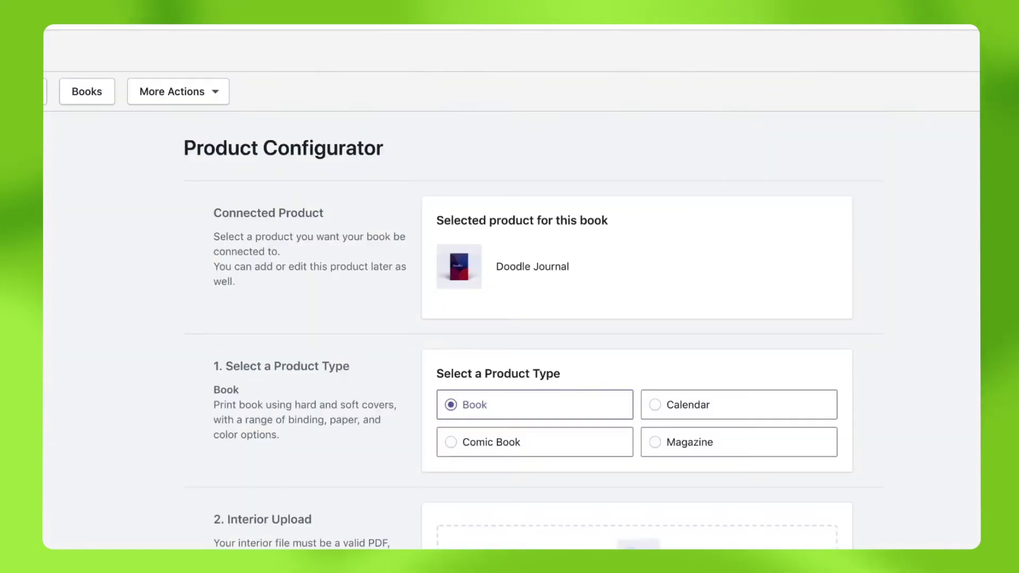
# Upload the 100-page interior PDF to the Interior Upload drop zone.
pyautogui.scroll(-1, 511, 286)
pyautogui.scroll(-1, 511, 287)
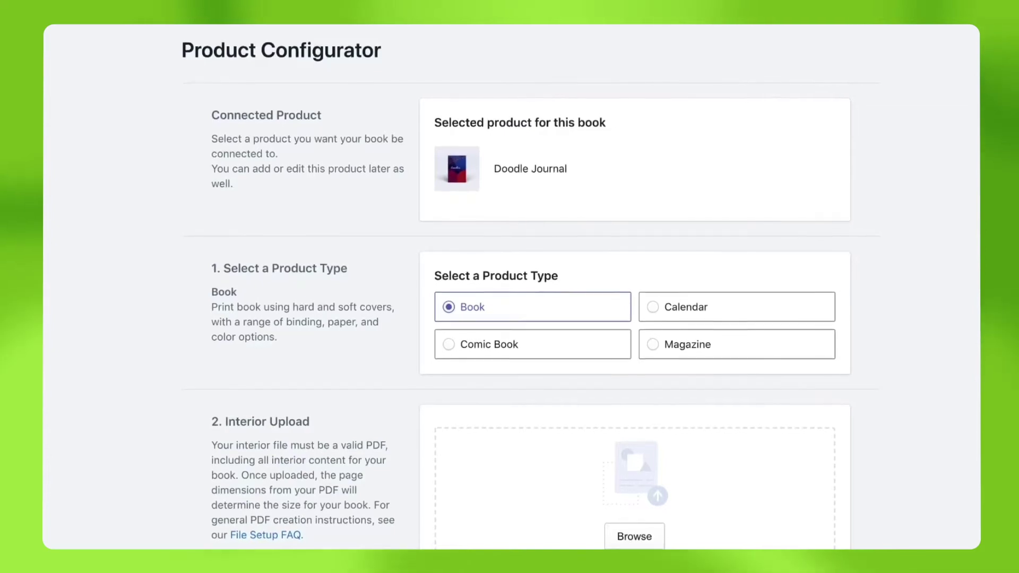
pyautogui.scroll(-3, 511, 287)
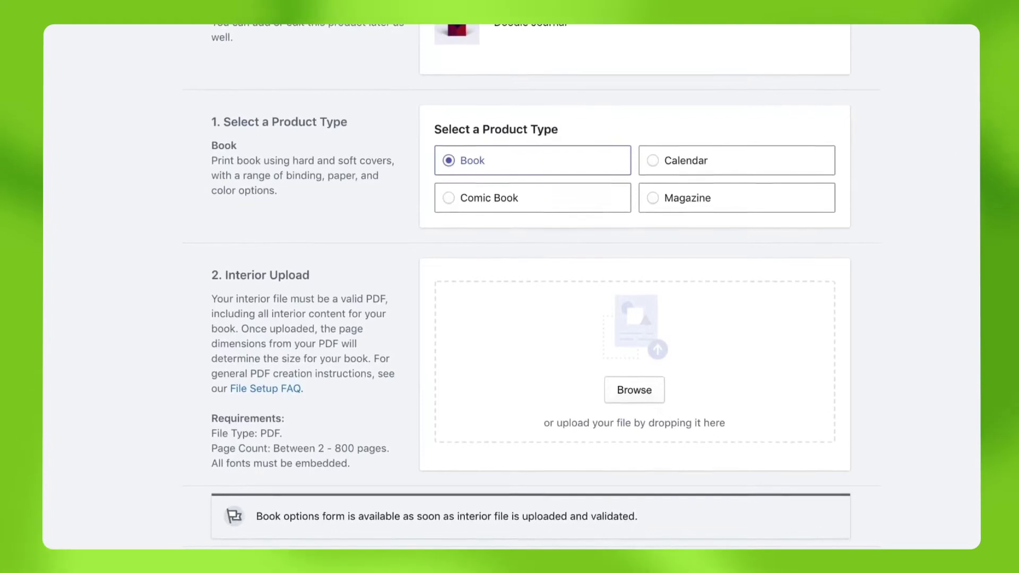
pyautogui.moveTo(977, 340); pyautogui.dragTo(626, 342)
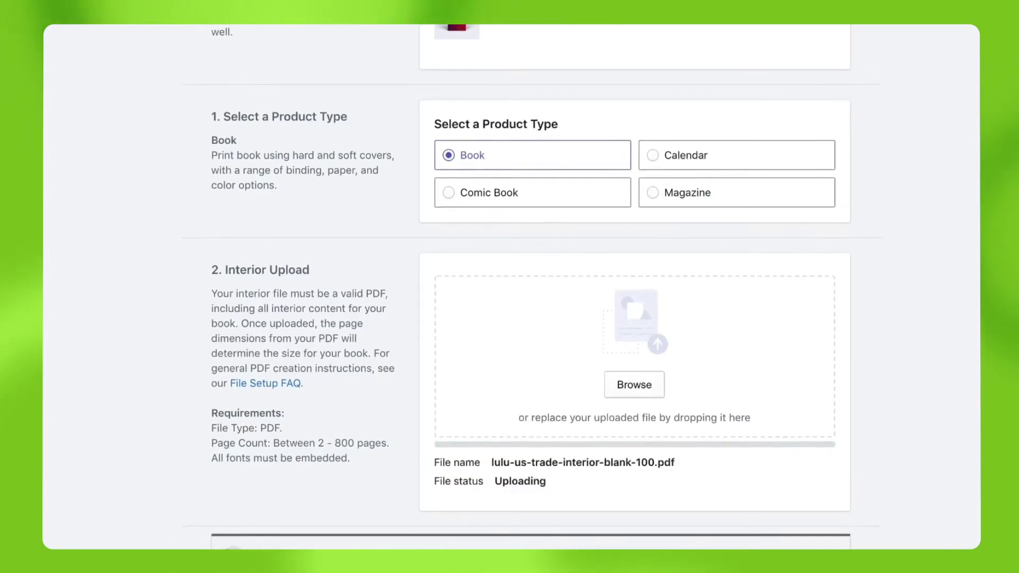
pyautogui.scroll(-7, 635, 287)
# Choose US Trade trim, Black & White Standard, 60# White - Uncoated paper, Perfect Bound, and Matte cover.
pyautogui.click(815, 277)
pyautogui.click(814, 274)
pyautogui.click(738, 383)
pyautogui.scroll(-7, 737, 384)
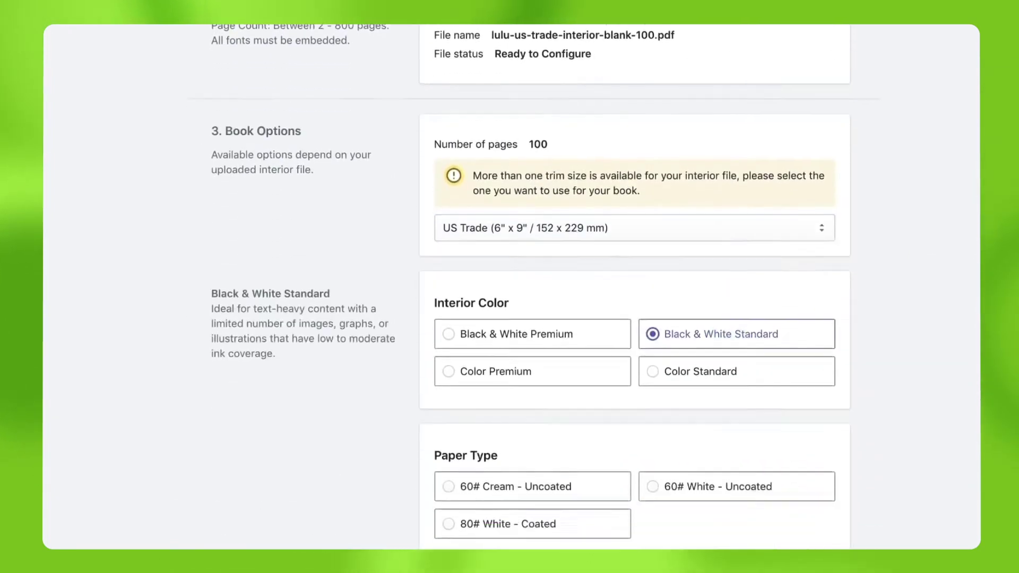
pyautogui.click(682, 196)
pyautogui.click(569, 370)
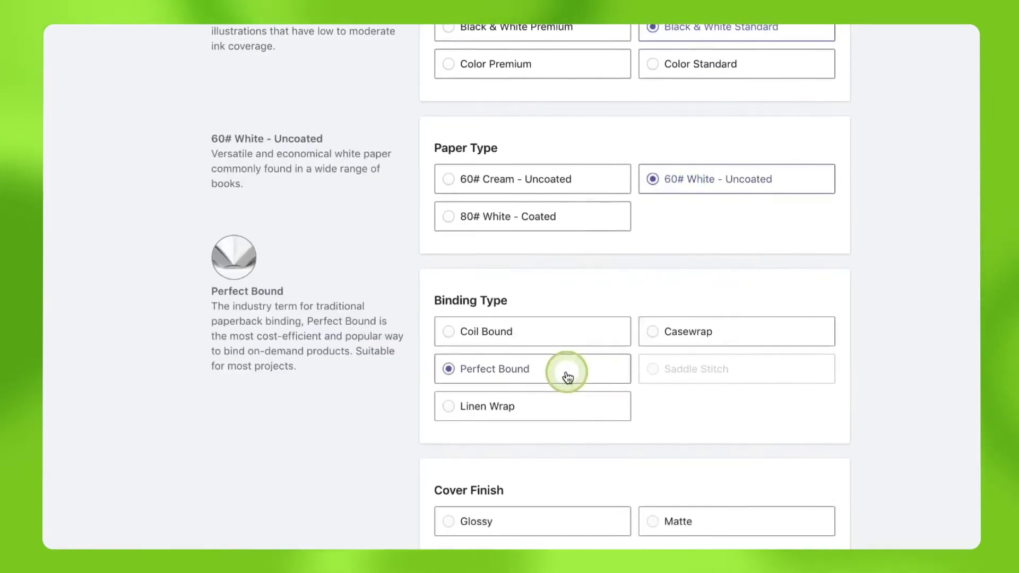
pyautogui.scroll(-4, 568, 371)
pyautogui.click(691, 279)
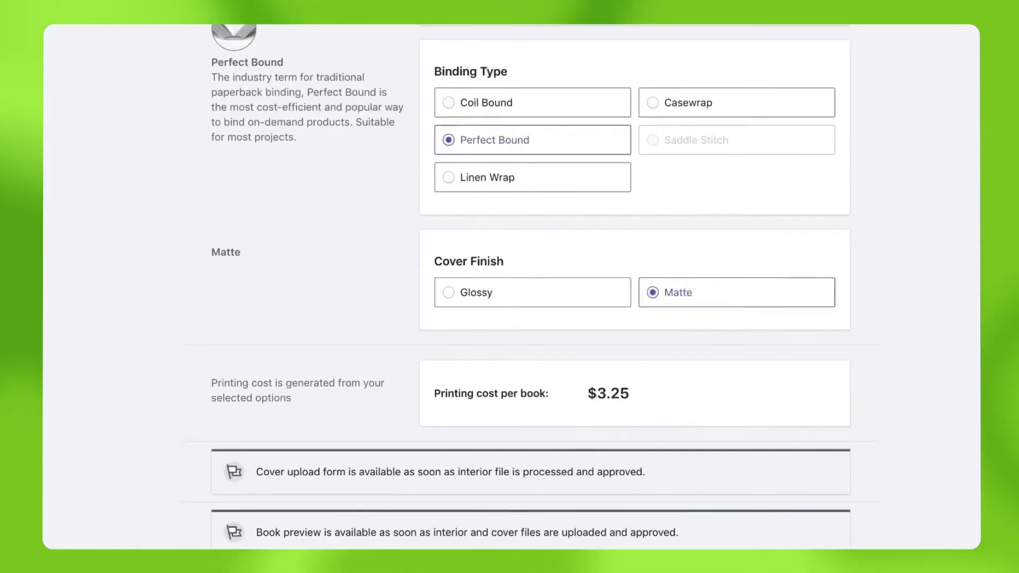
pyautogui.scroll(-8, 530, 287)
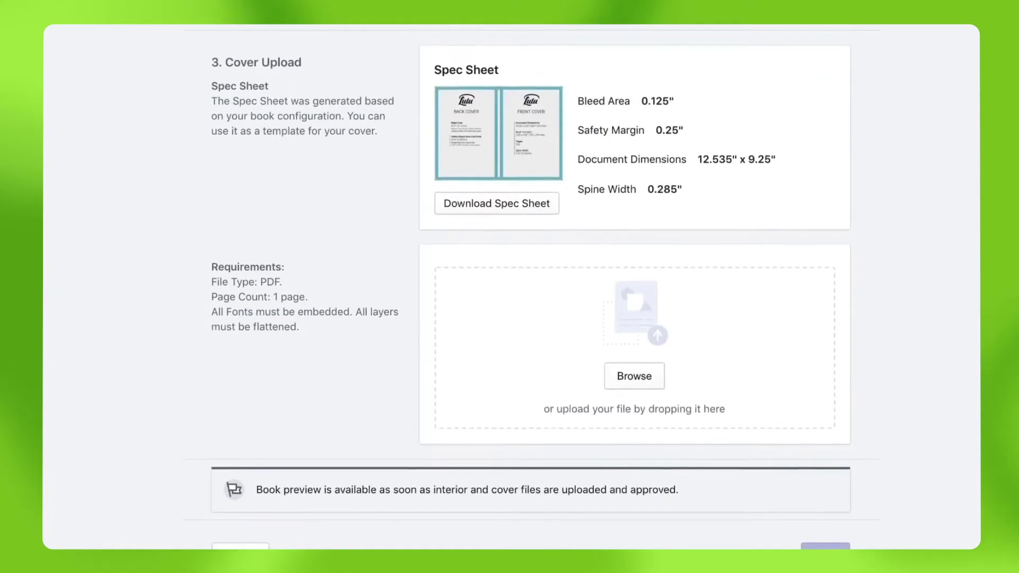
# Upload Doodle-Notebook-Cover.pdf as the cover and show the live preview.
pyautogui.moveTo(934, 319); pyautogui.dragTo(637, 328)
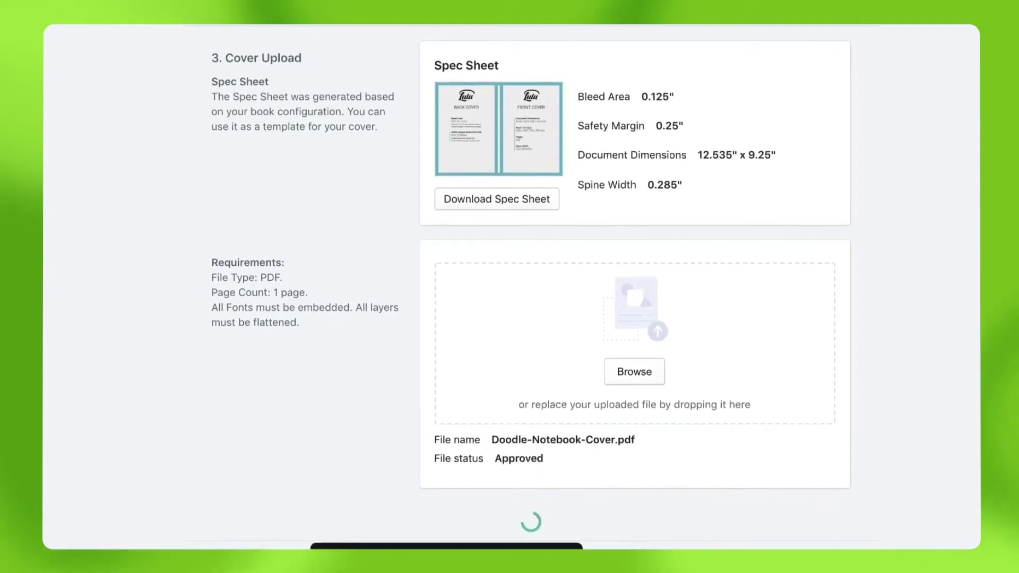
pyautogui.scroll(-5, 509, 286)
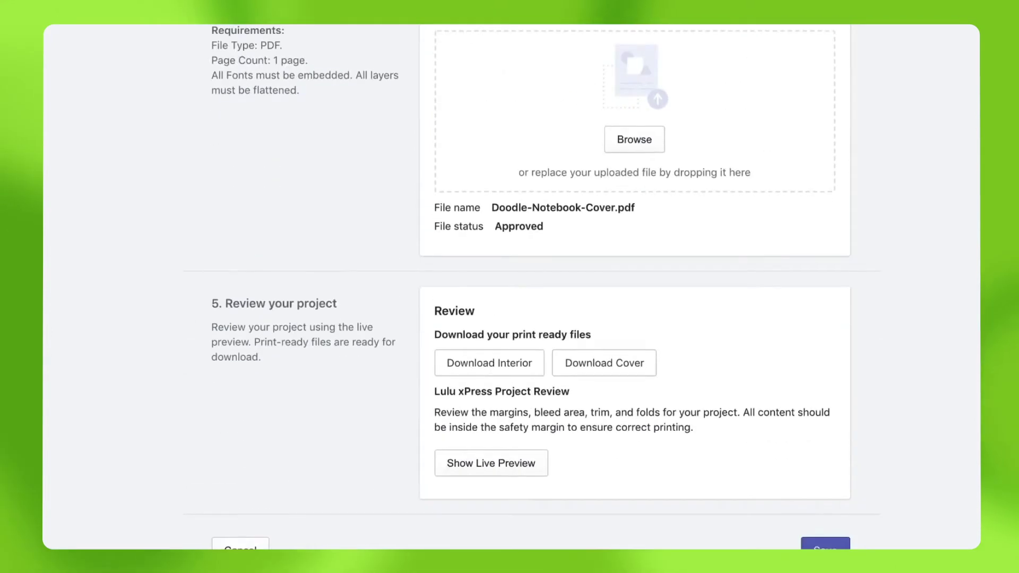
pyautogui.click(512, 467)
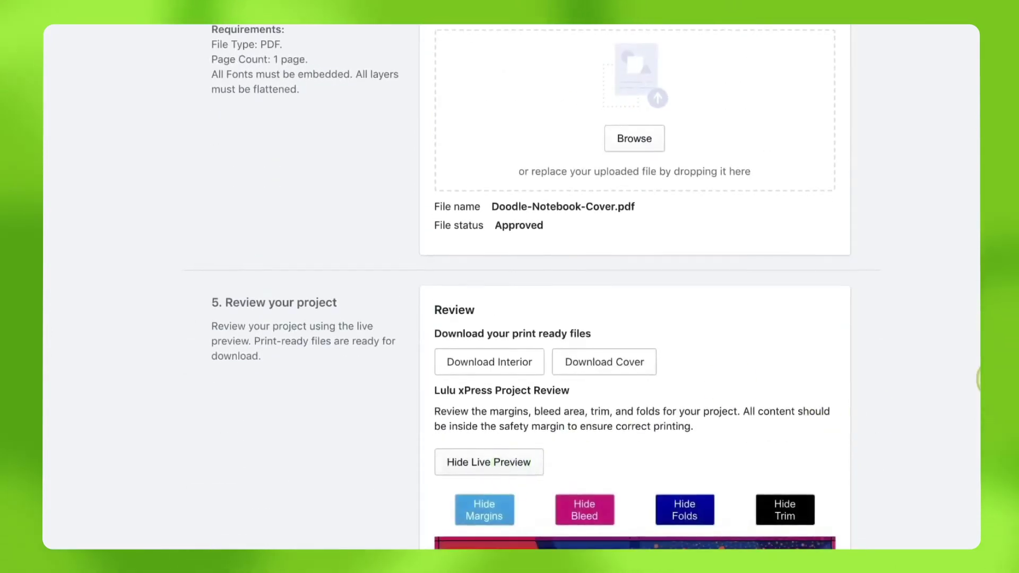
pyautogui.scroll(-9, 635, 286)
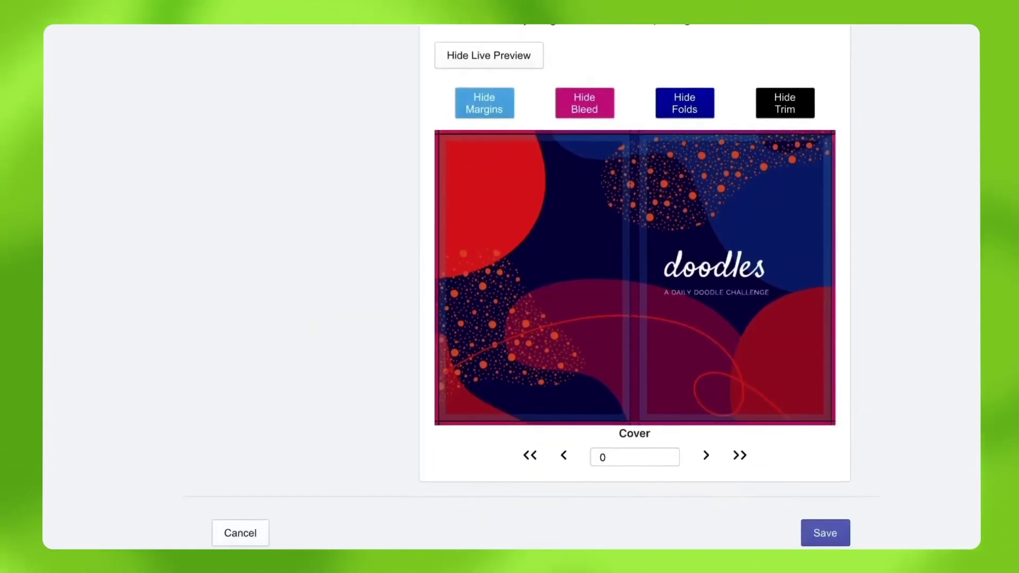
# Page forward and back through the preview to the cover, then save the book.
pyautogui.click(704, 455)
pyautogui.click(704, 455)
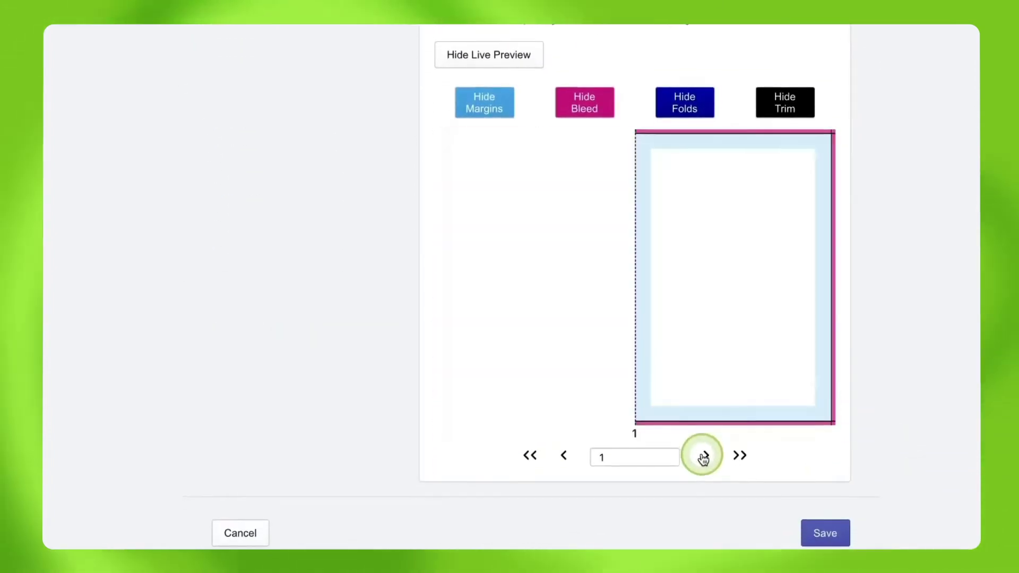
pyautogui.click(563, 457)
pyautogui.click(563, 457)
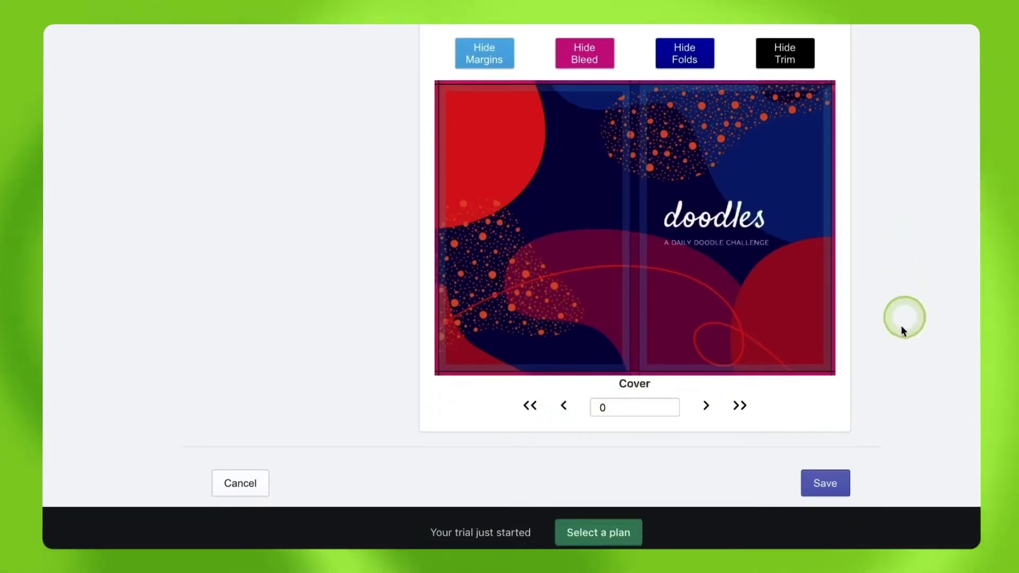
pyautogui.click(825, 484)
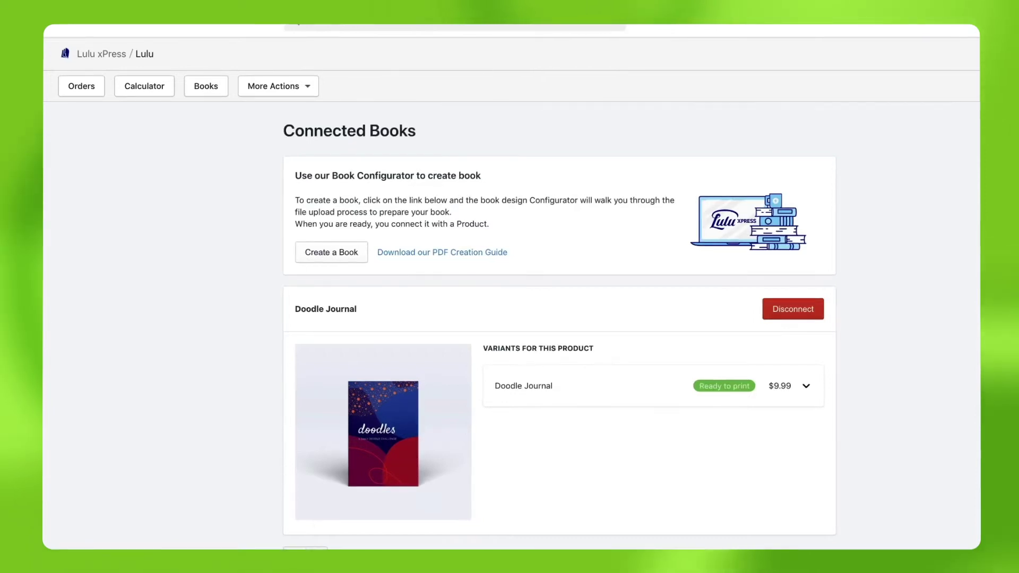
# In Lulu xPress Settings, connect Manage Shipping Options to Lulu's live shipping rates.
pyautogui.click(283, 91)
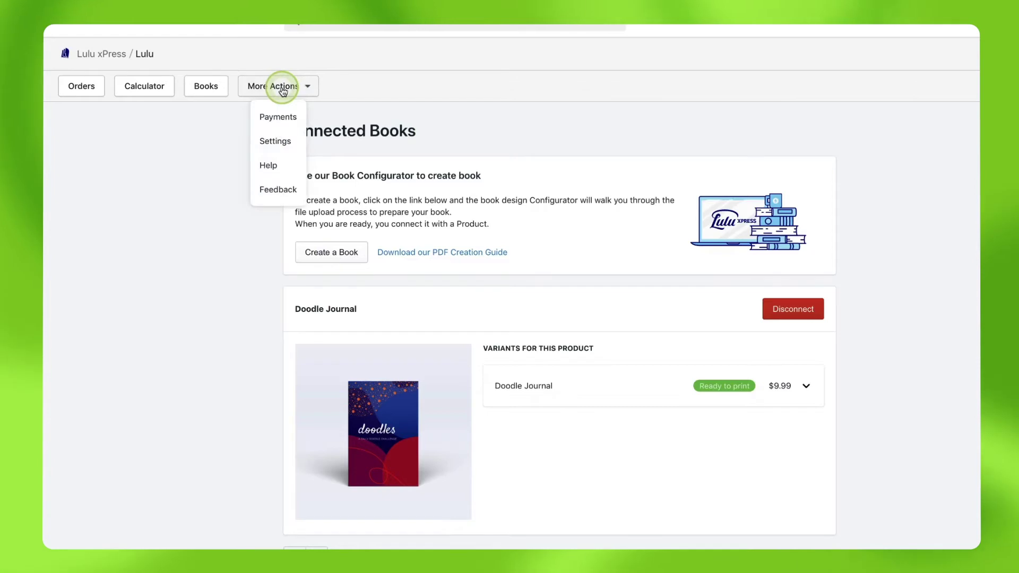
pyautogui.click(276, 141)
pyautogui.scroll(-20, 554, 324)
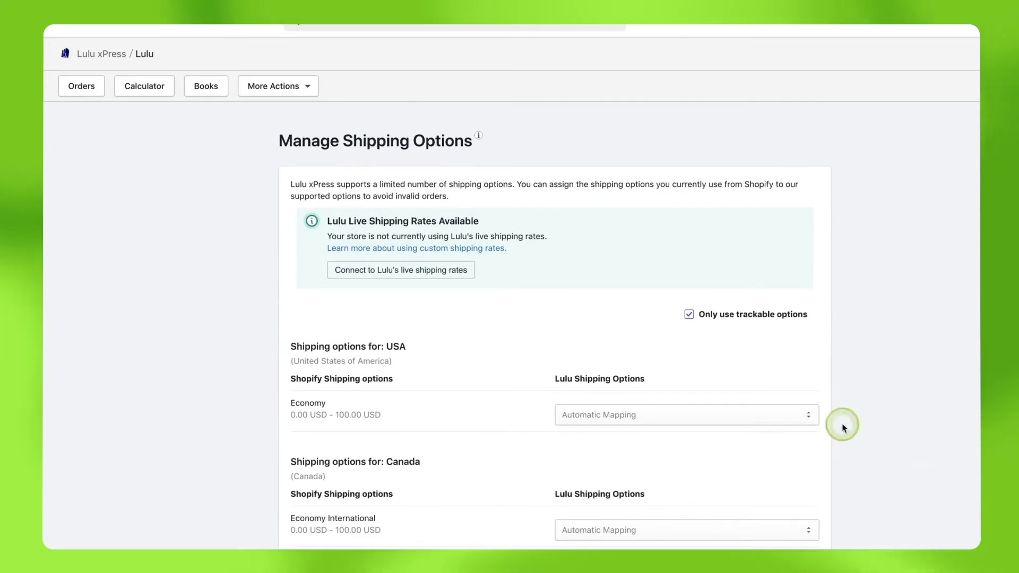
pyautogui.click(424, 272)
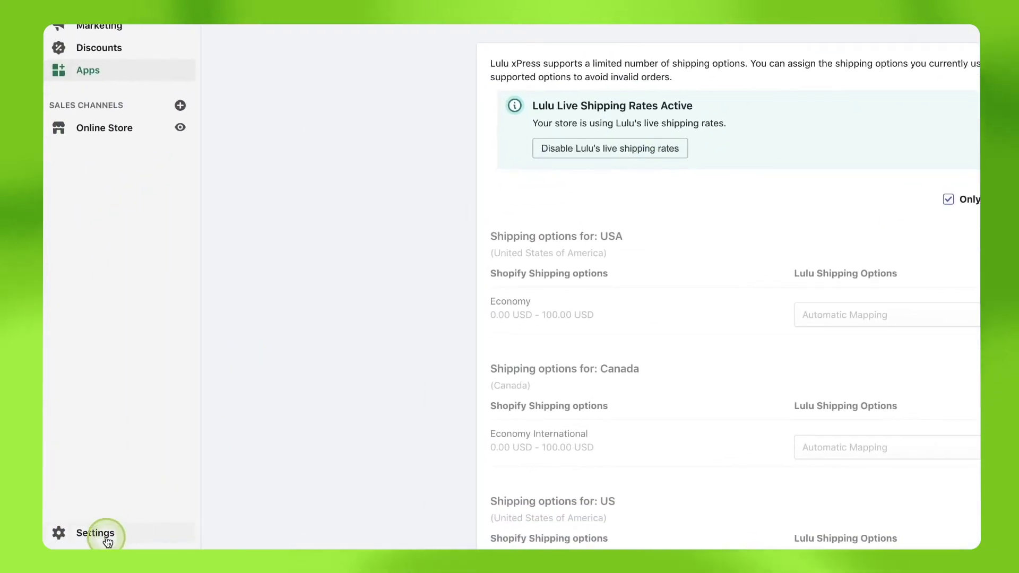
# Go to Settings > Shipping and delivery in the Shopify admin.
pyautogui.click(108, 541)
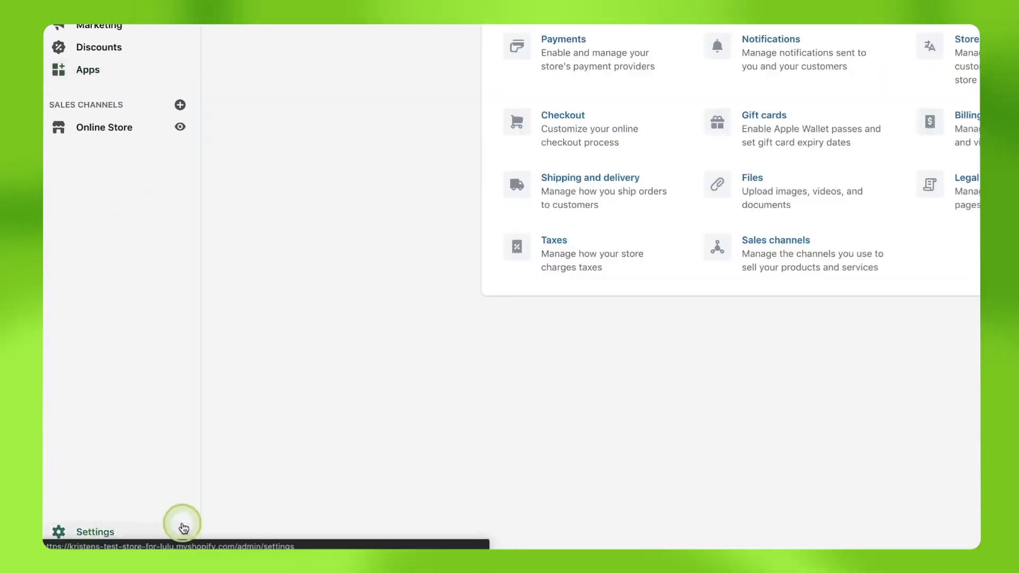
pyautogui.click(334, 351)
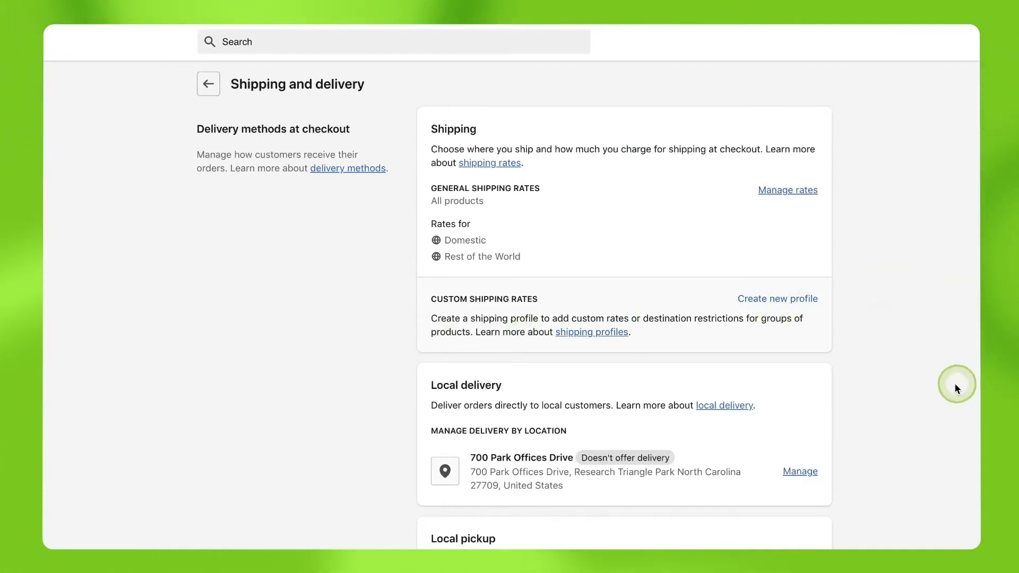
# Create a new shipping profile named 'Lulu Books' and add Doodle Journal to it.
pyautogui.click(785, 300)
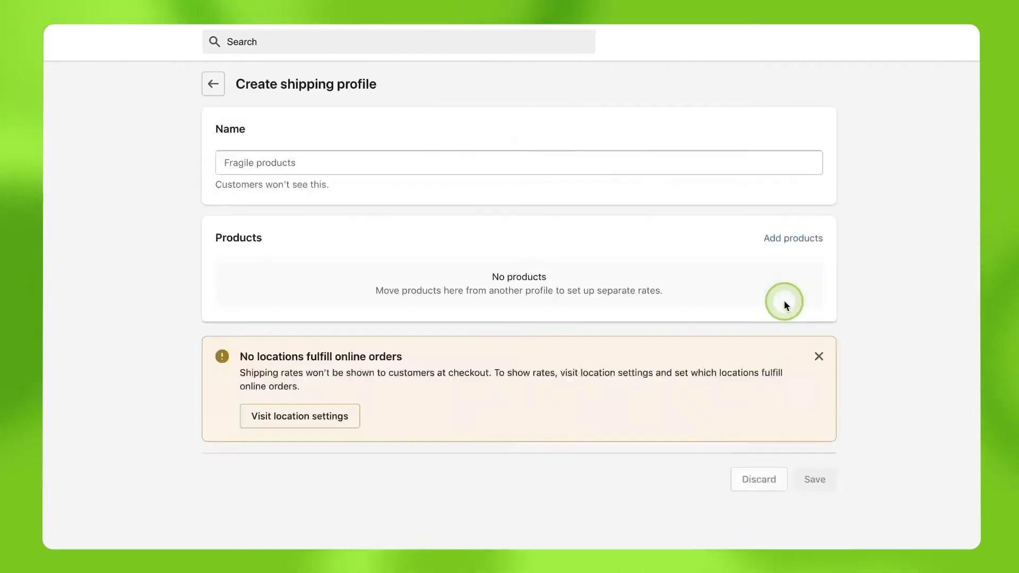
pyautogui.click(333, 163)
pyautogui.write('Lulu Books')
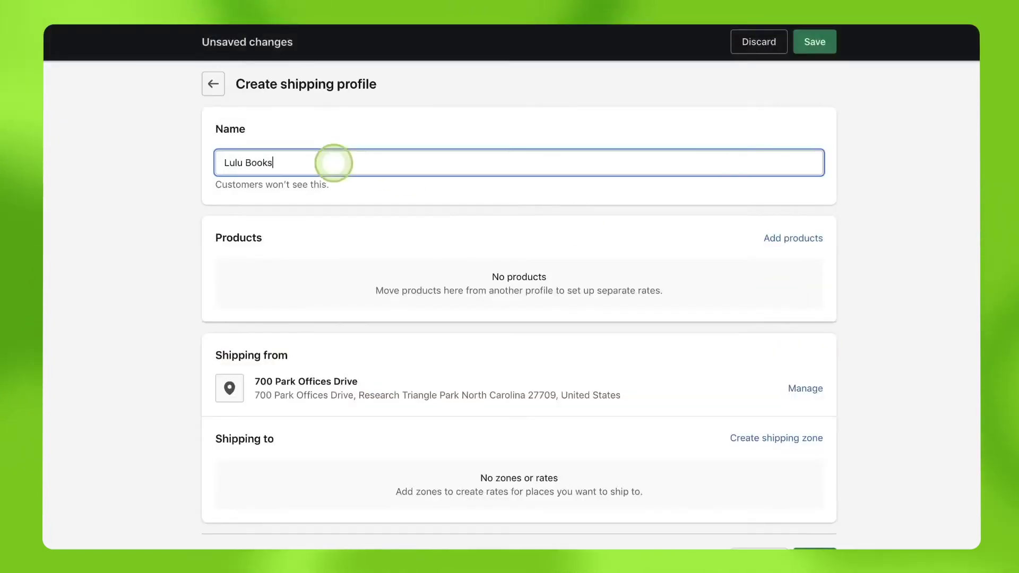
pyautogui.click(785, 238)
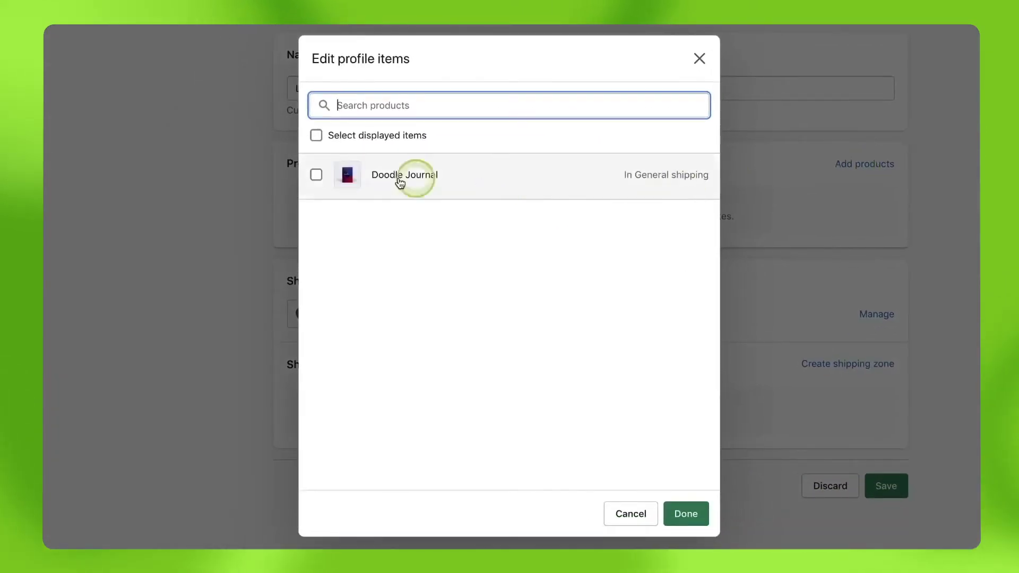
pyautogui.click(317, 176)
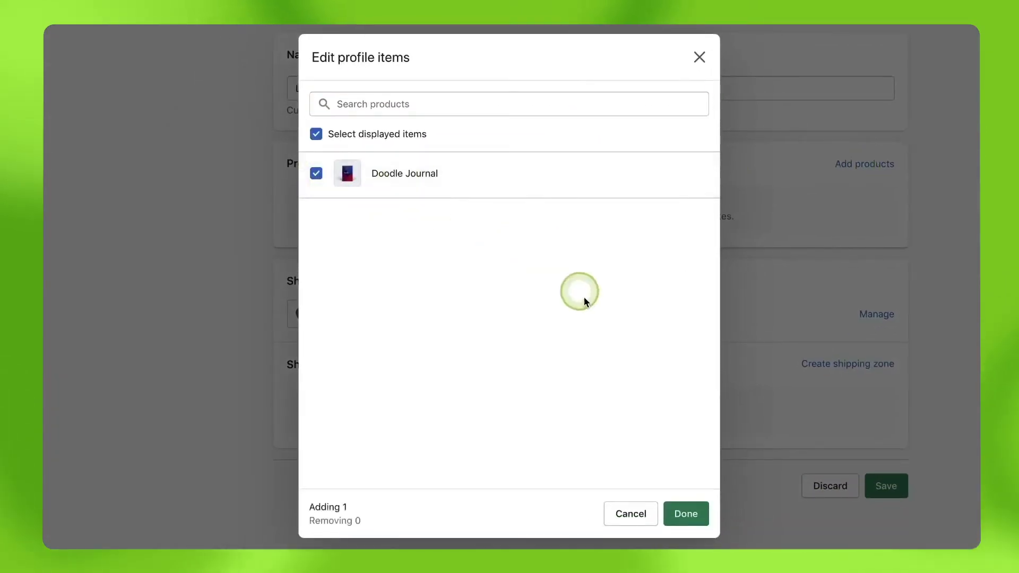
pyautogui.click(686, 513)
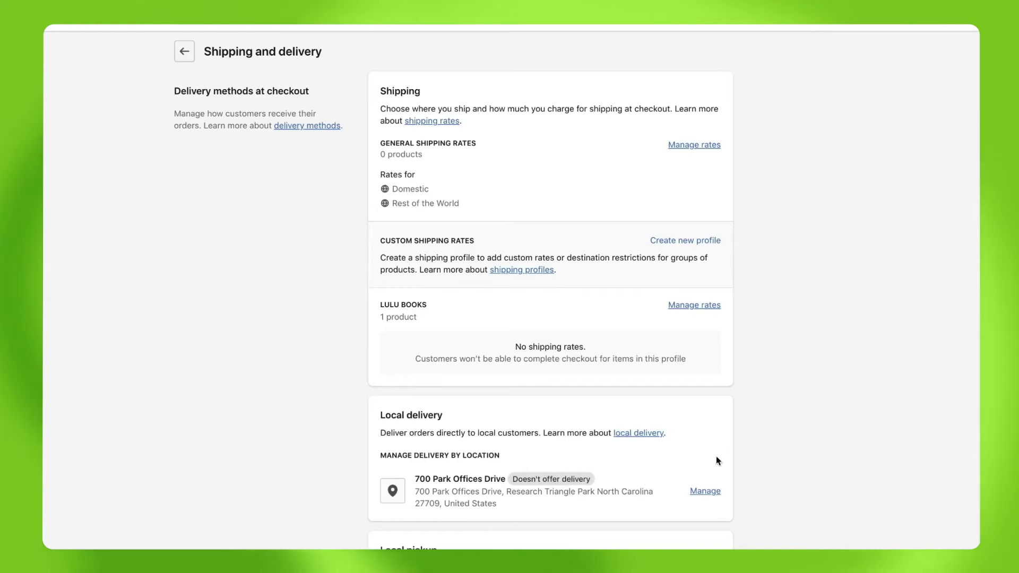
# Create a new zone for the Lulu Books profile by searching 'Unite' and selecting all of United States.
pyautogui.click(705, 365)
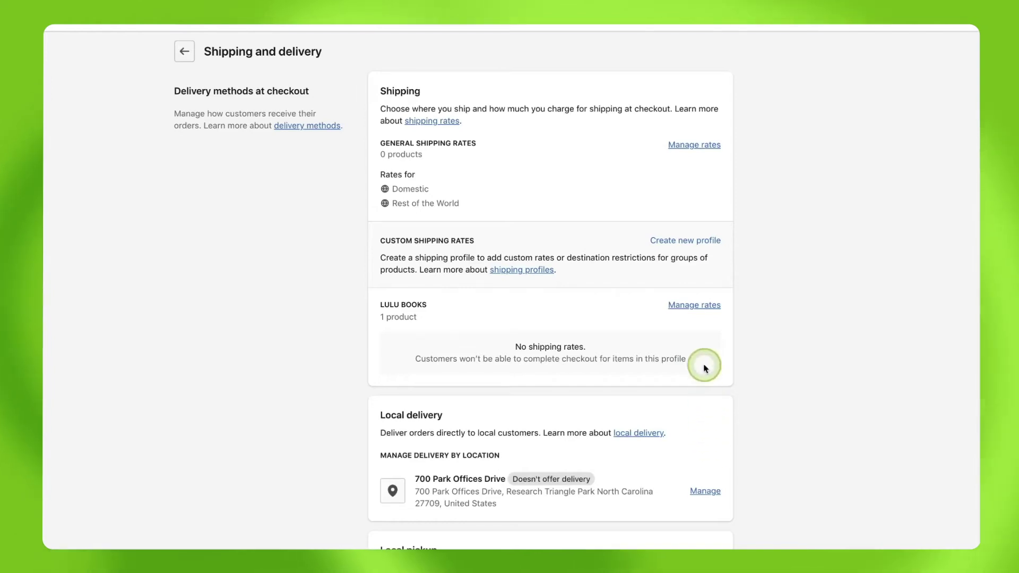
pyautogui.click(696, 306)
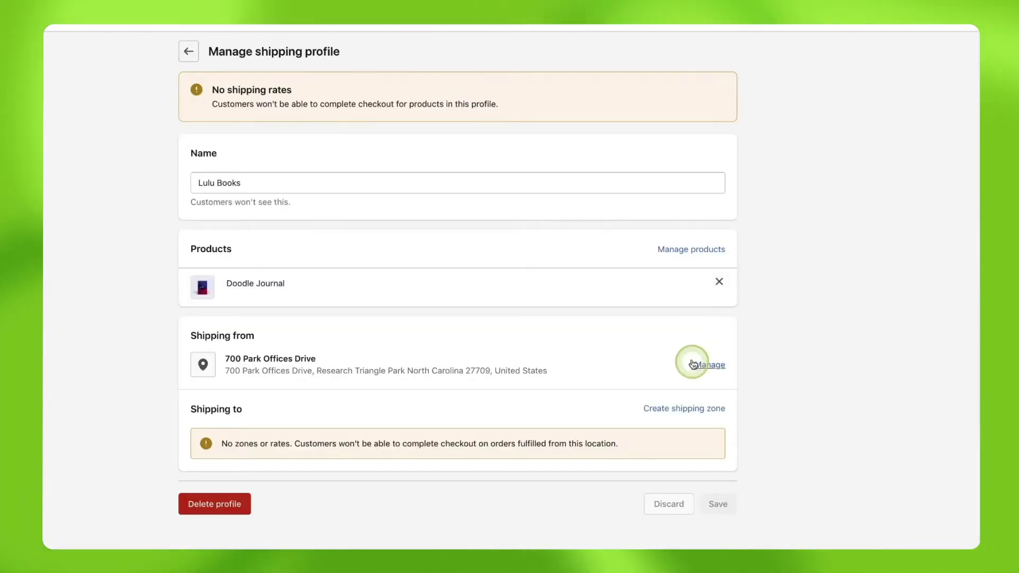
pyautogui.click(693, 418)
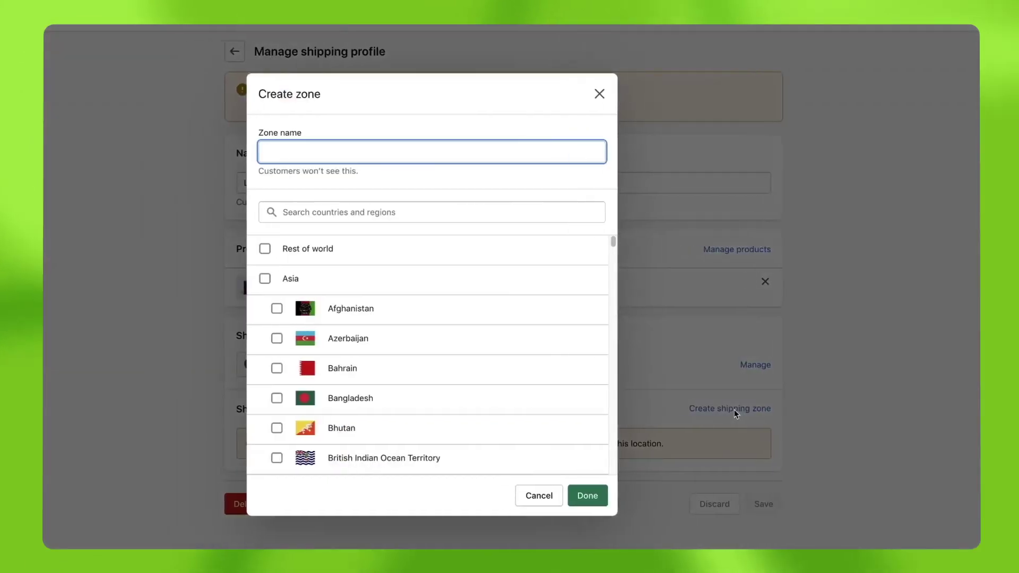
pyautogui.write('United States')
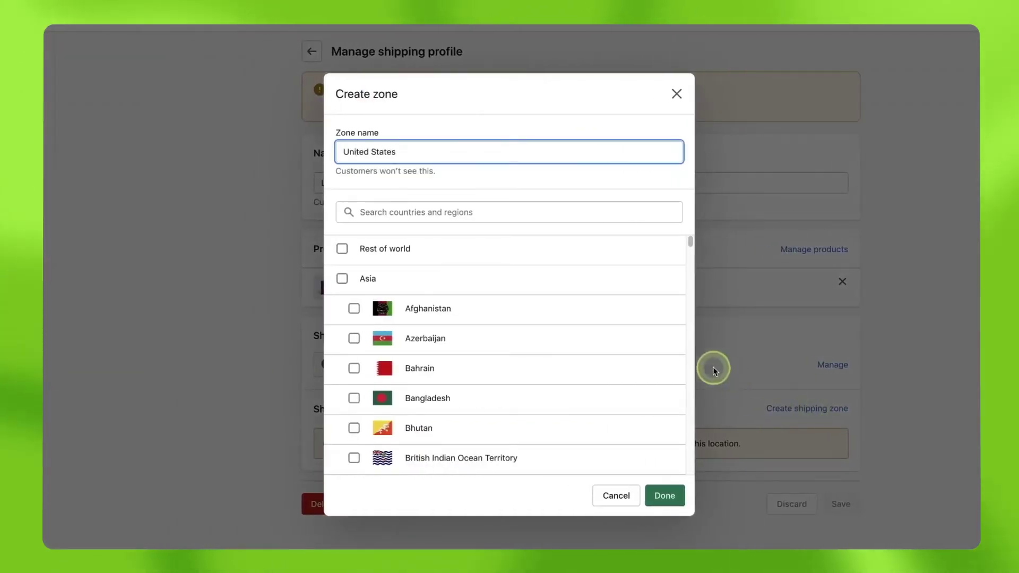
pyautogui.click(531, 214)
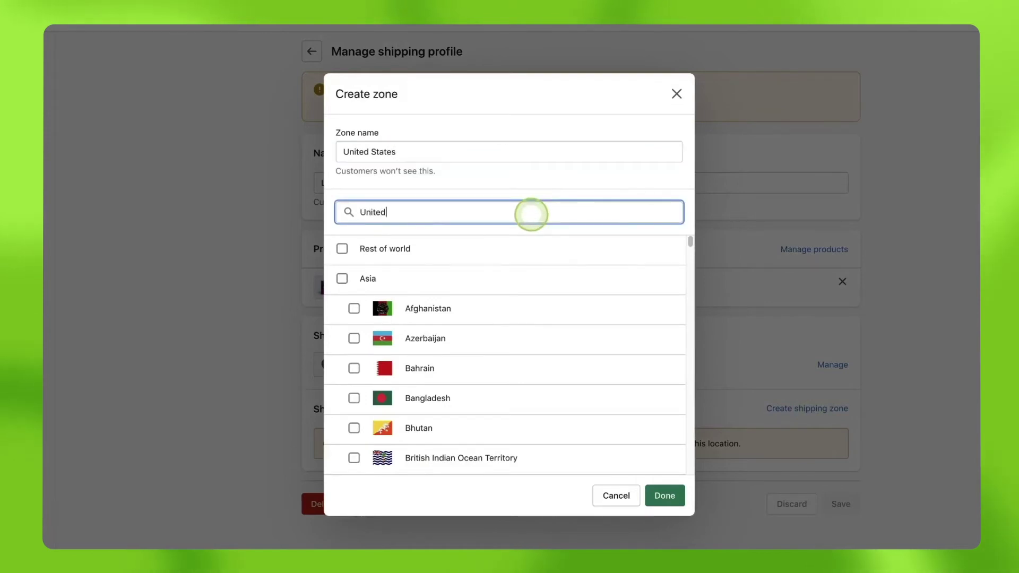
pyautogui.click(342, 310)
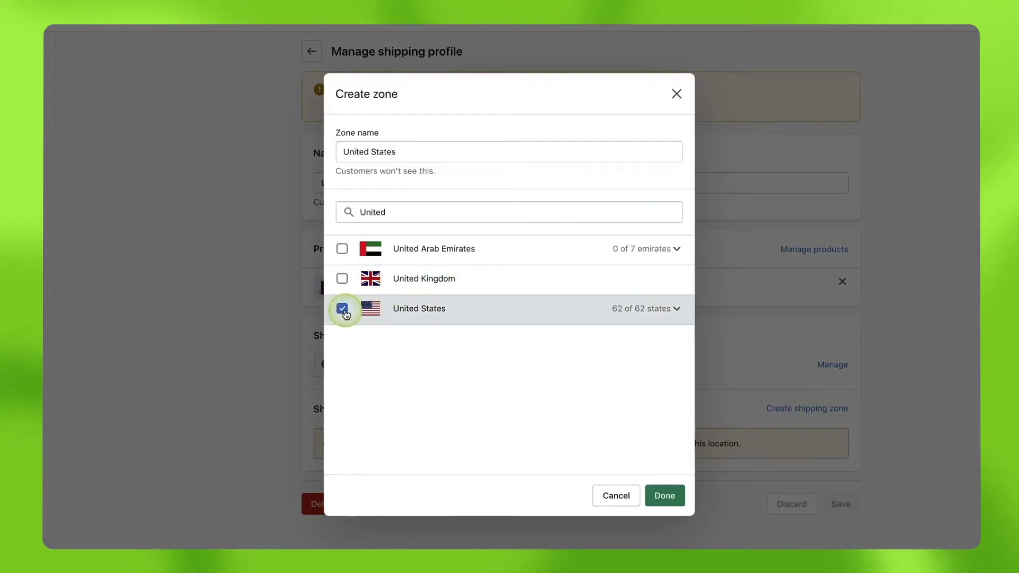
pyautogui.click(671, 502)
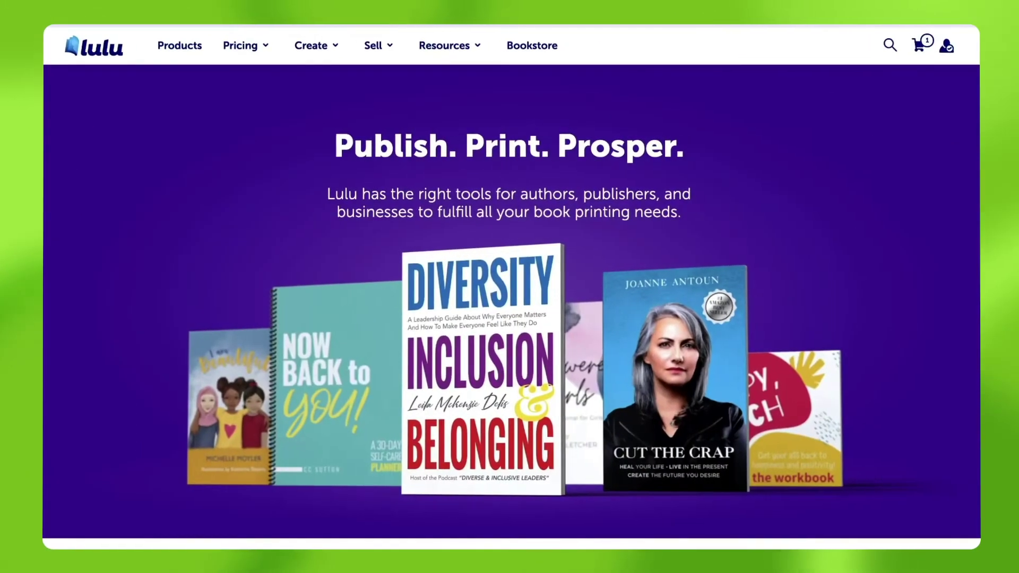
pyautogui.moveTo(243, 46)
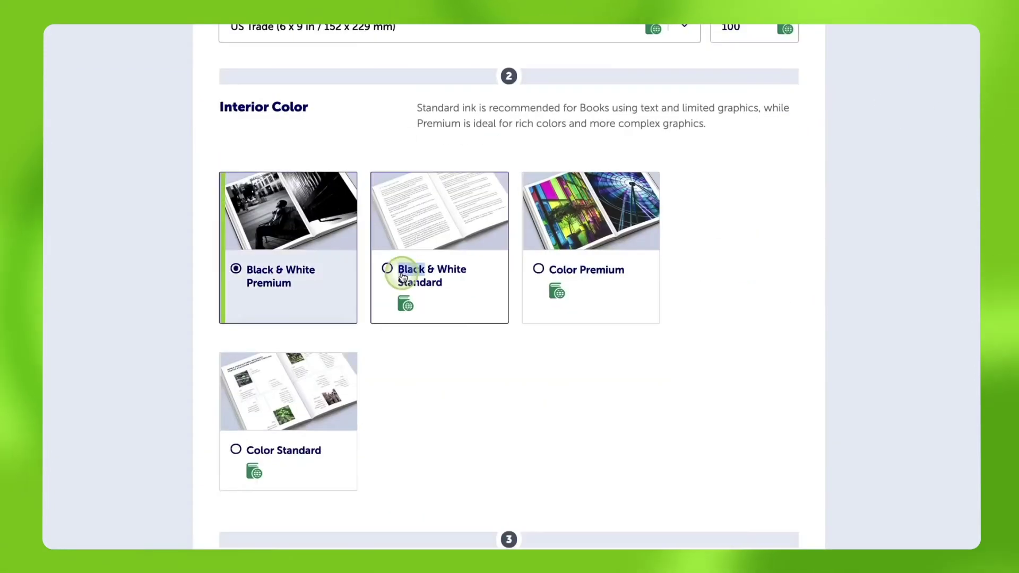
# Choose black & white standard ink, 60# White paper, paperback binding and a matte cover.
pyautogui.click(409, 269)
pyautogui.scroll(-9, 637, 345)
pyautogui.click(423, 256)
pyautogui.scroll(-5, 541, 265)
pyautogui.click(542, 228)
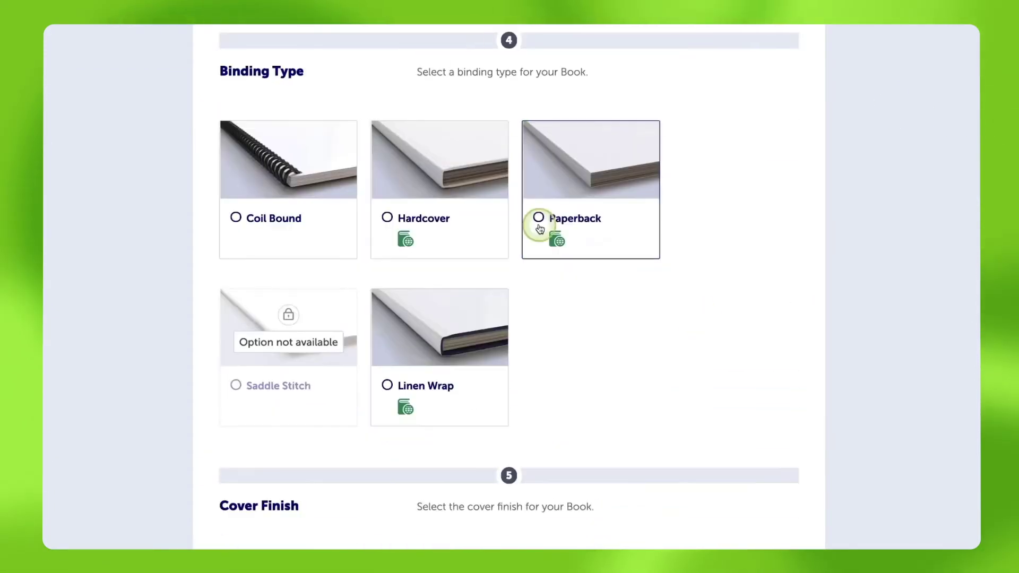
pyautogui.scroll(-7, 499, 229)
pyautogui.click(454, 230)
pyautogui.scroll(-10, 509, 287)
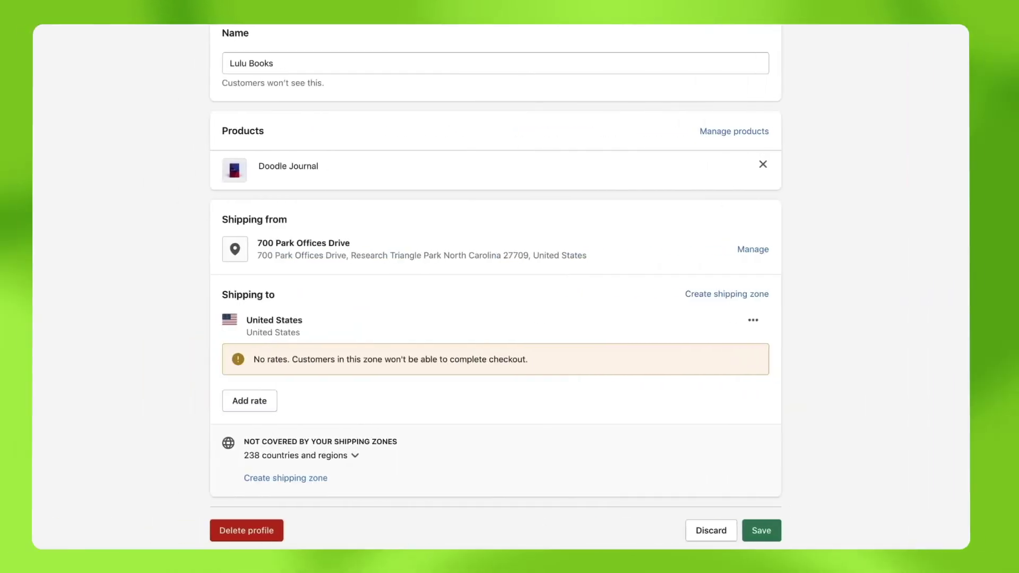
# Add a Custom flat rate with no shipping time named 'Mail' to the United States zone.
pyautogui.click(773, 299)
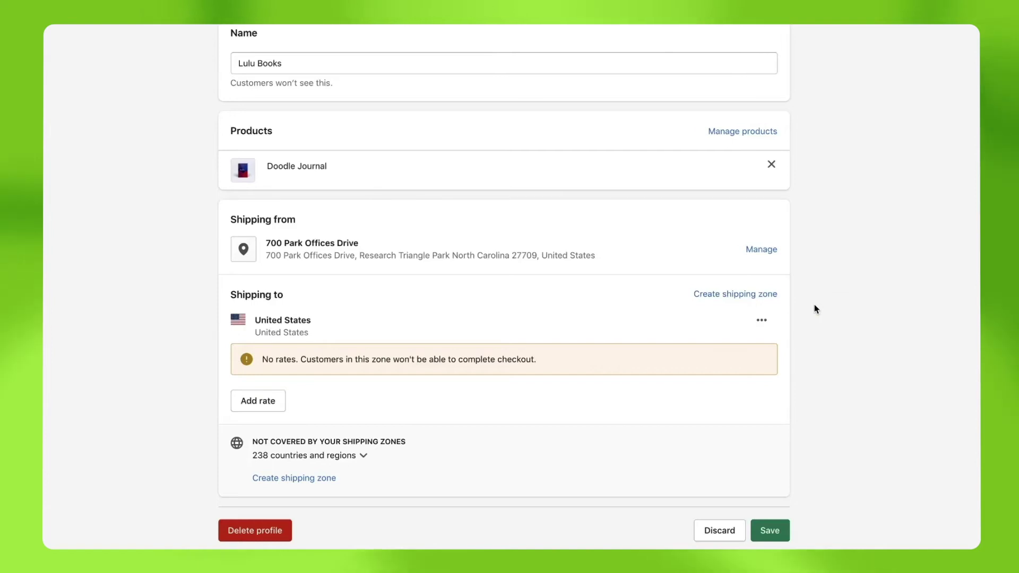
pyautogui.click(260, 401)
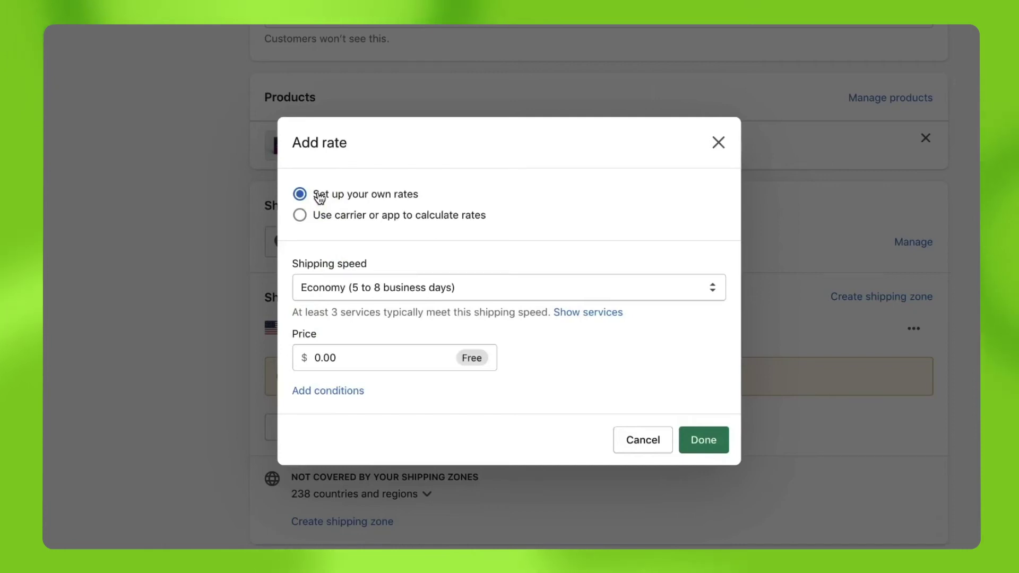
pyautogui.click(528, 283)
pyautogui.click(516, 332)
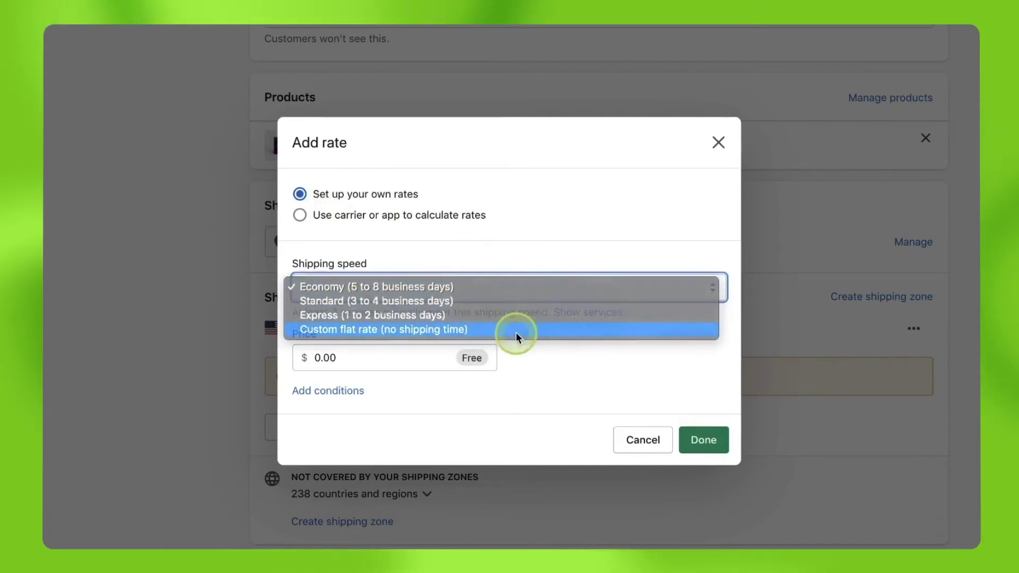
pyautogui.click(441, 346)
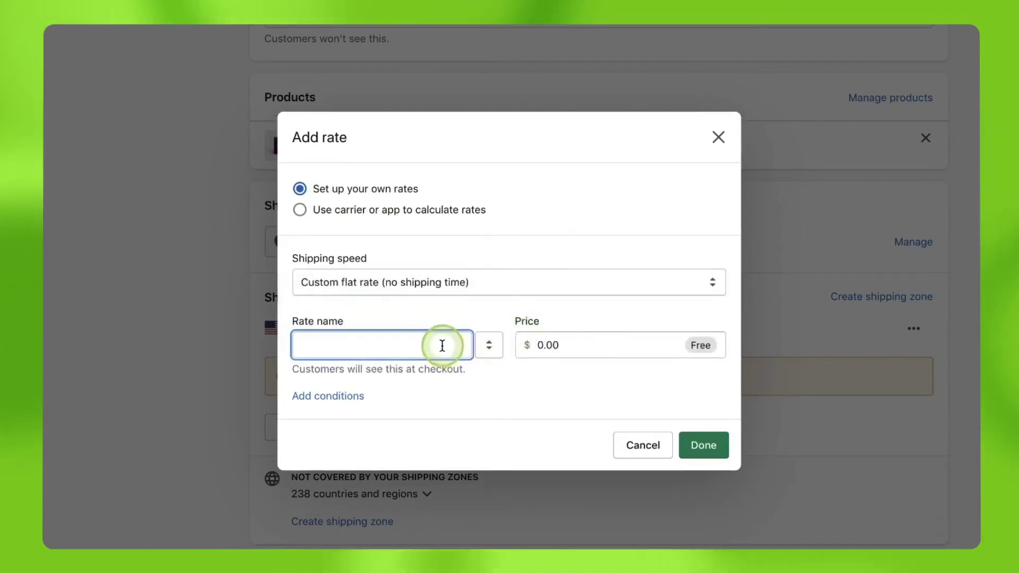
pyautogui.write('Mail')
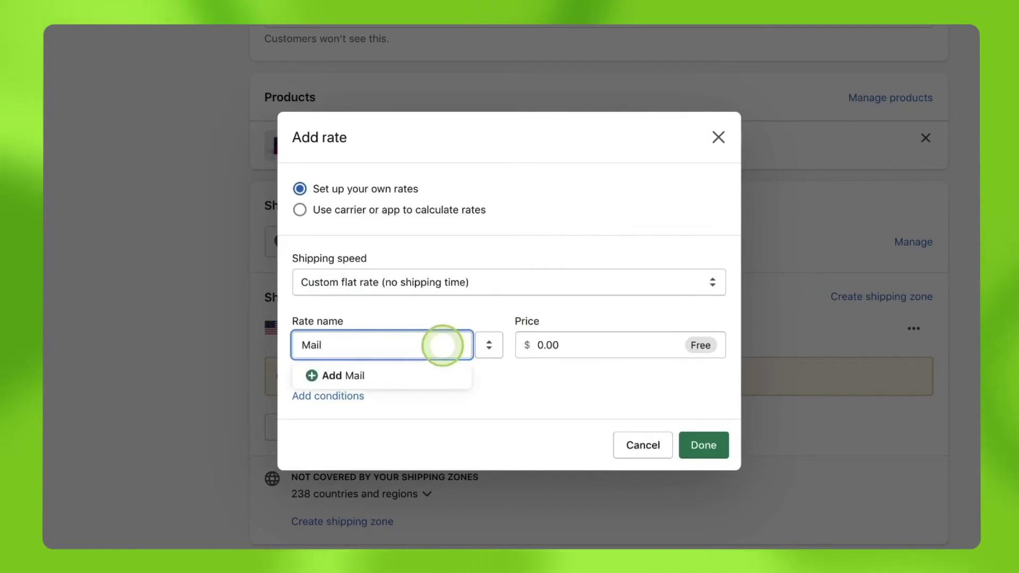
pyautogui.click(594, 310)
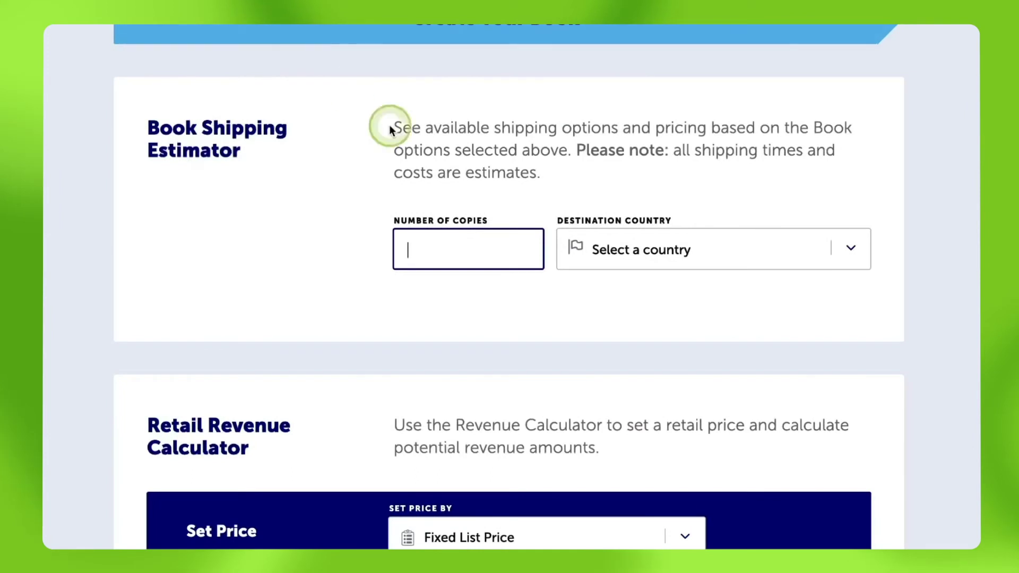
# Estimate Lulu shipping for 1 copy with United States of America as the destination.
pyautogui.write('1')
pyautogui.click(857, 250)
pyautogui.scroll(-20, 857, 249)
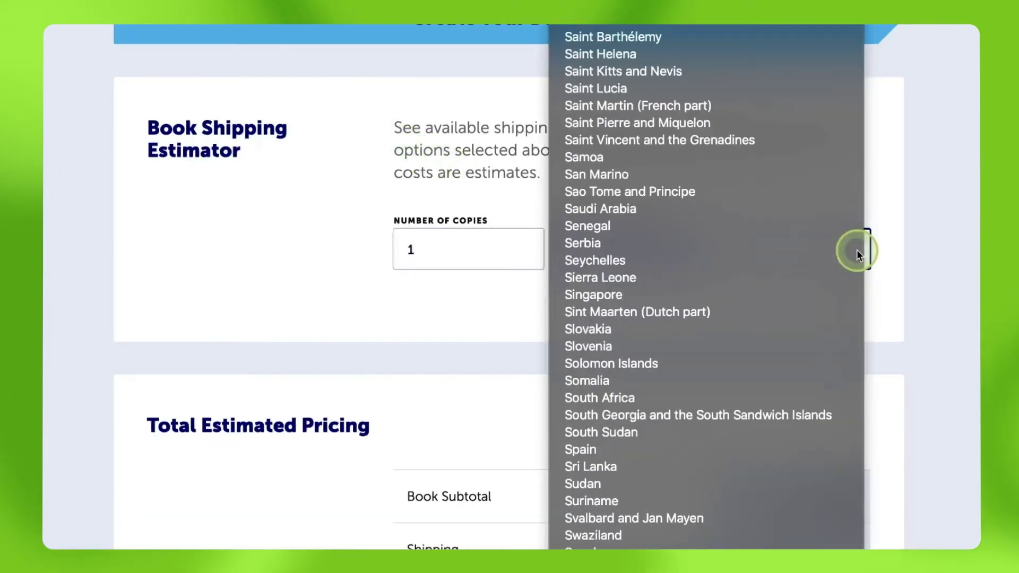
pyautogui.scroll(-2, 819, 498)
pyautogui.scroll(-3, 819, 498)
pyautogui.click(819, 498)
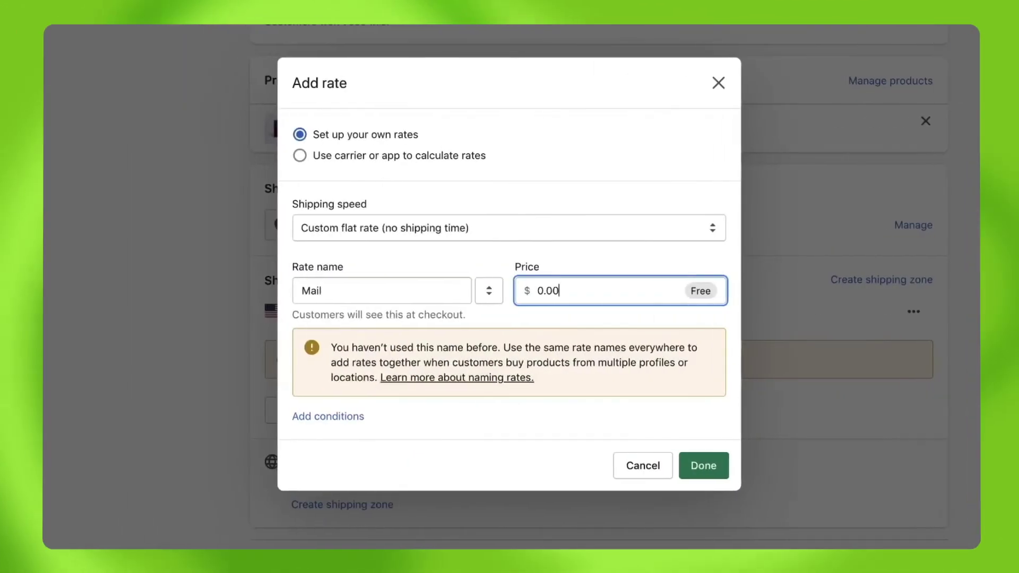
# Price the Mail rate at 4.94 with an item-weight condition of maximum 1 lb, and save it.
pyautogui.moveTo(592, 290); pyautogui.dragTo(512, 294)
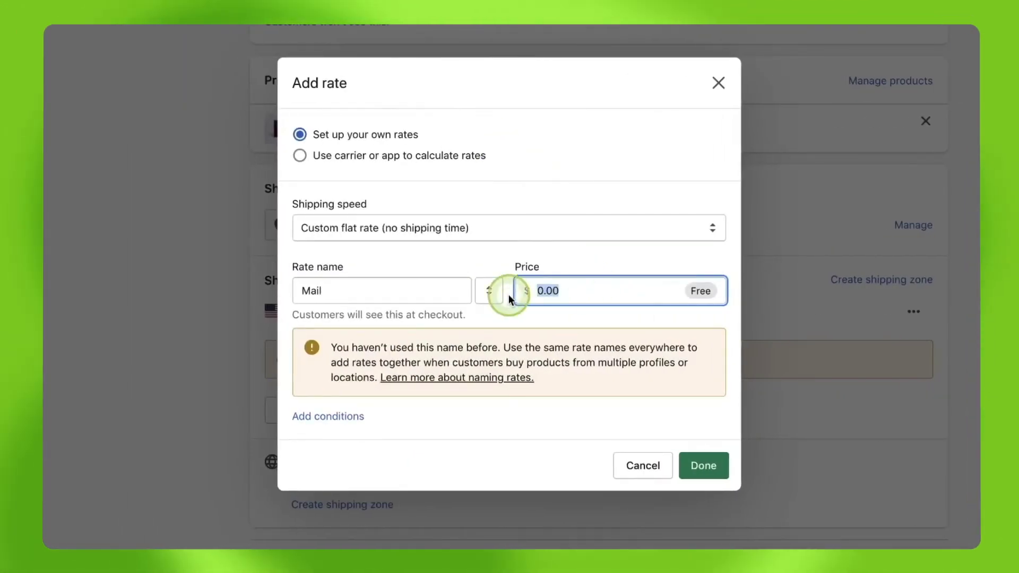
pyautogui.write('4.94')
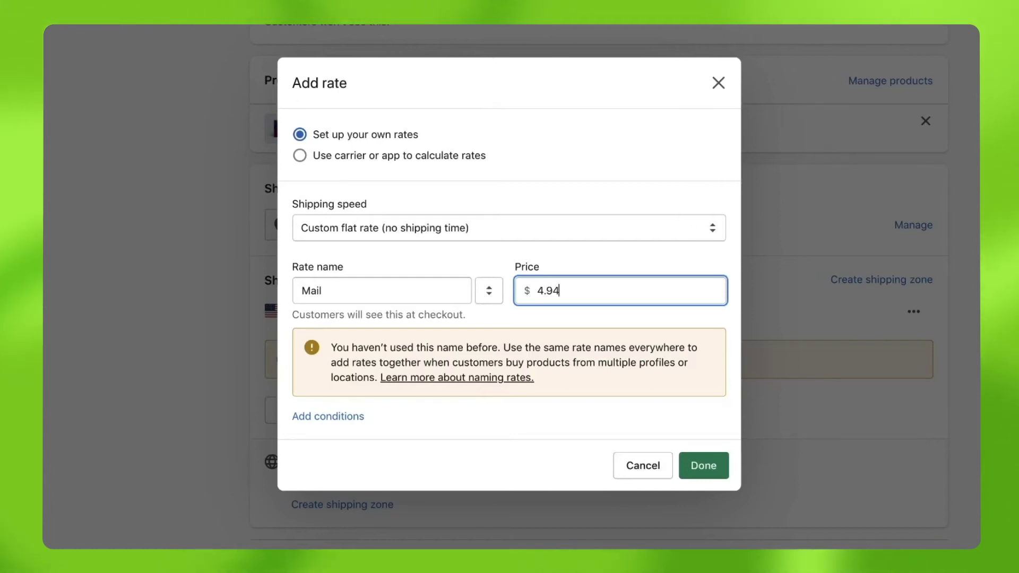
pyautogui.click(326, 416)
pyautogui.scroll(-2, 319, 393)
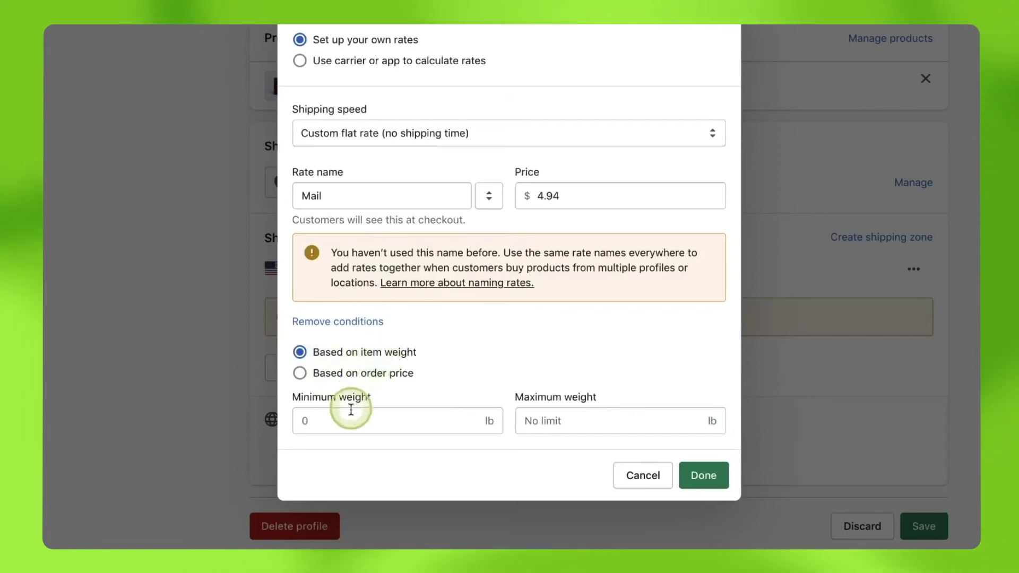
pyautogui.click(582, 420)
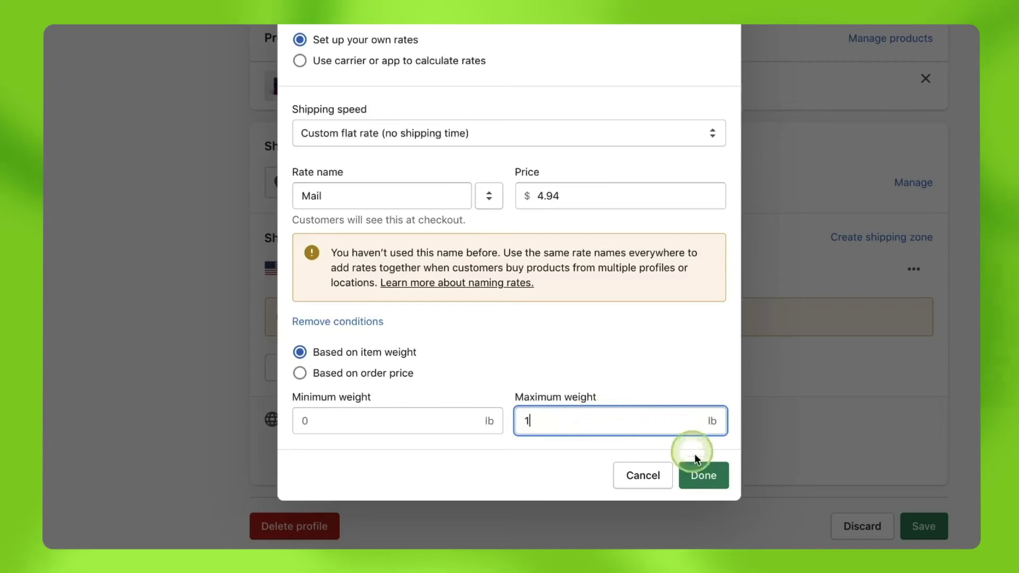
pyautogui.click(705, 476)
pyautogui.scroll(2, 724, 512)
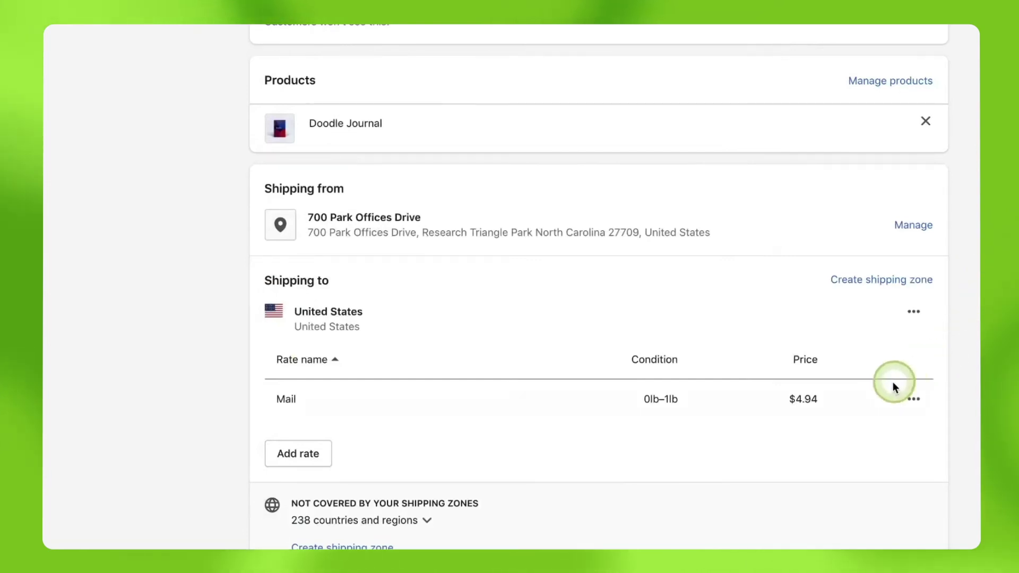
# Start a second Custom flat rate named 'Mail' in the United States zone.
pyautogui.click(289, 458)
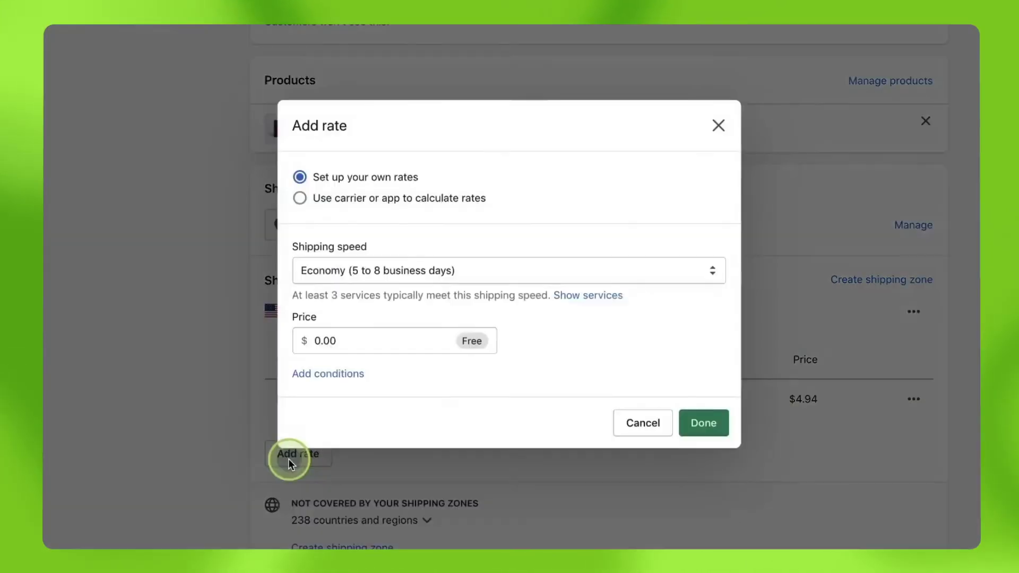
pyautogui.click(356, 276)
pyautogui.click(351, 313)
pyautogui.click(348, 333)
pyautogui.write('Mai')
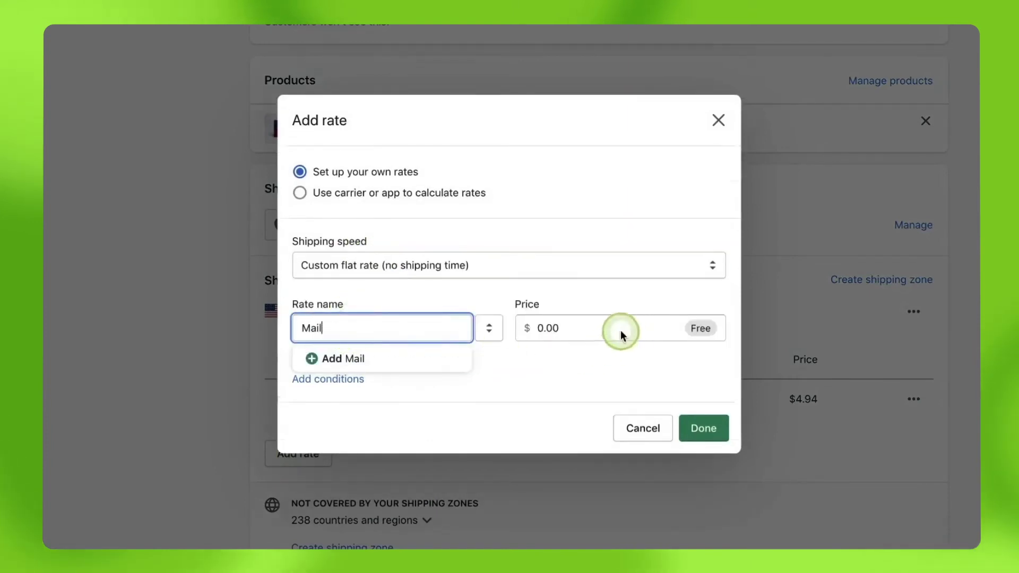
pyautogui.write('l')
pyautogui.click(622, 332)
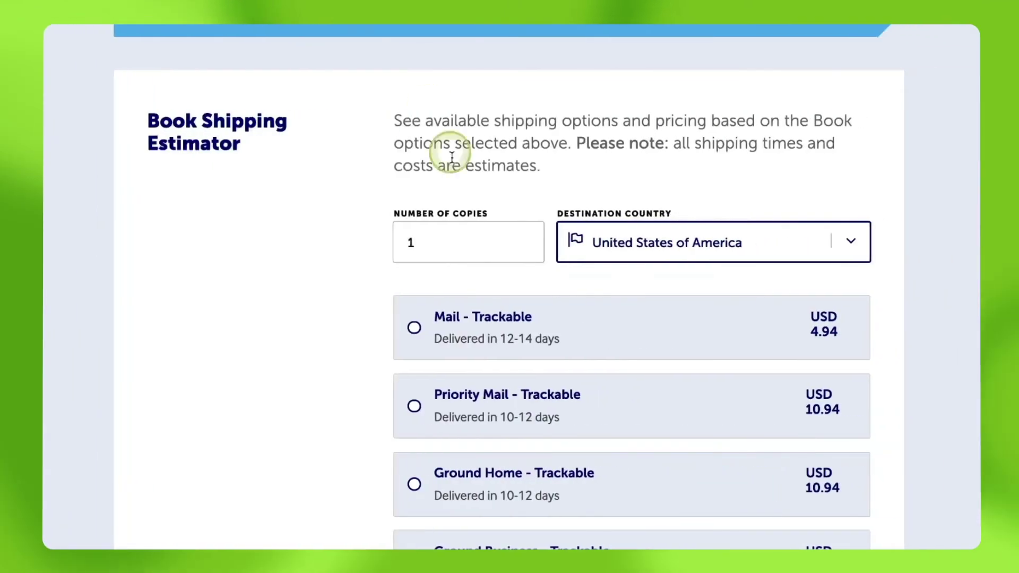
# Re-estimate for 5 copies, then price the rate 7.94 for 2–5 lb items and save it.
pyautogui.click(442, 237)
pyautogui.press('BackSpace')
pyautogui.write('5')
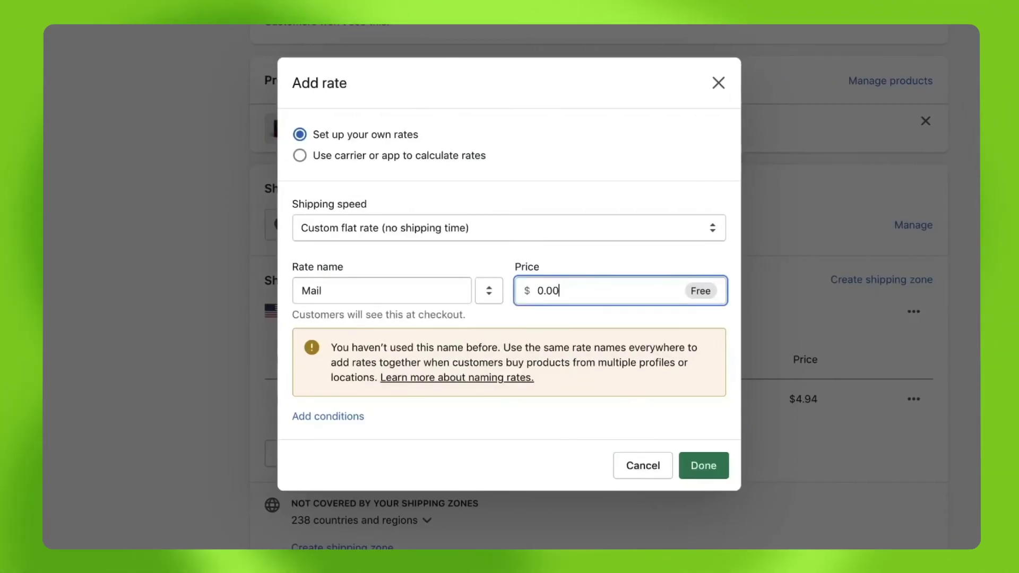
pyautogui.moveTo(632, 301); pyautogui.dragTo(489, 290)
pyautogui.write('7')
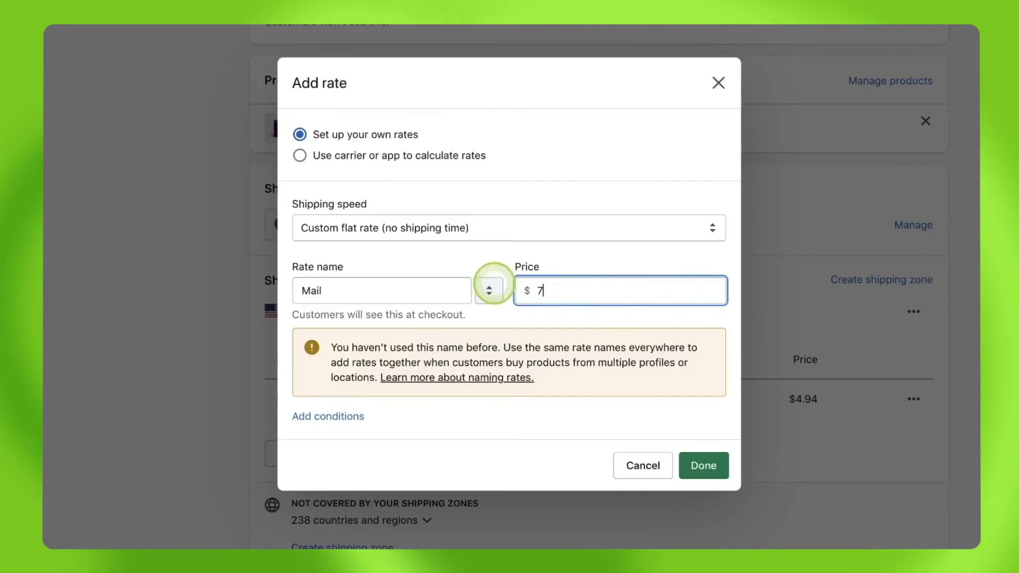
pyautogui.write('.94')
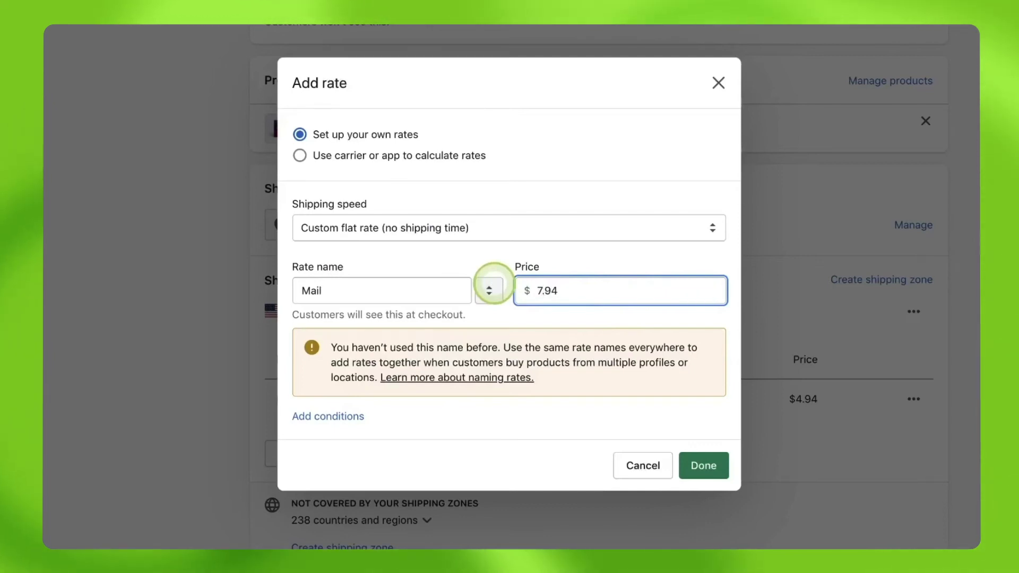
pyautogui.click(339, 417)
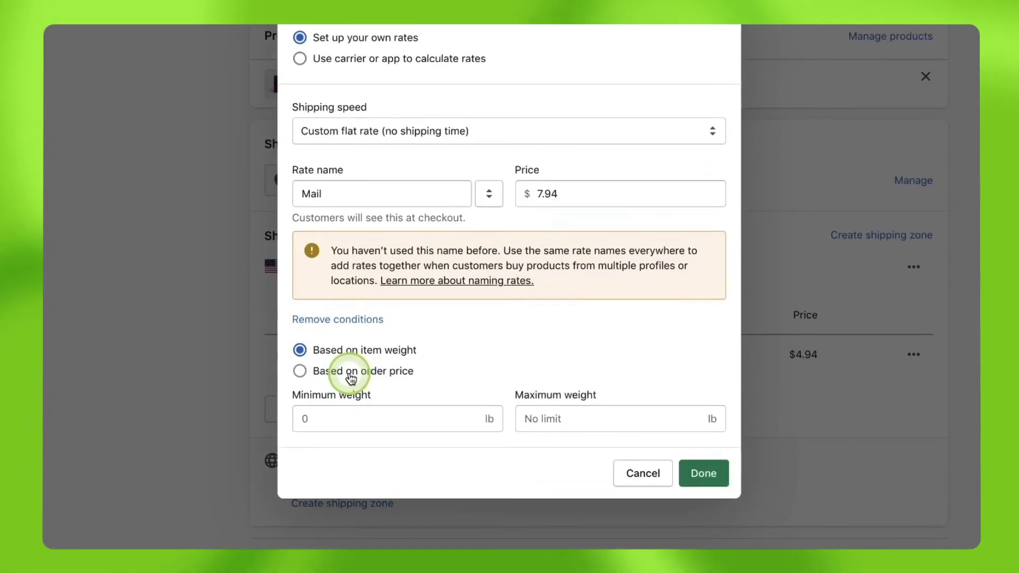
pyautogui.click(337, 418)
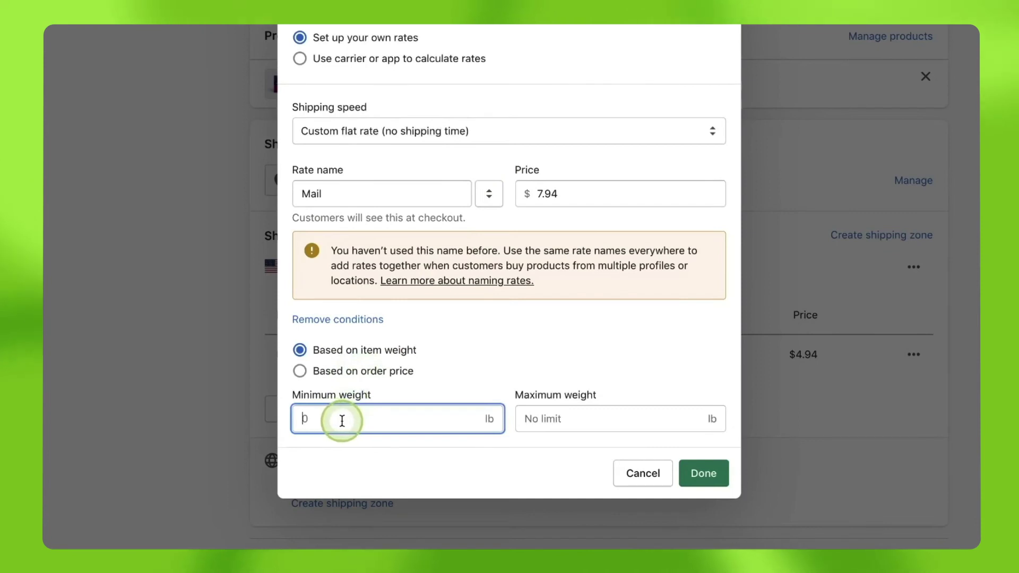
pyautogui.write('2')
pyautogui.click(588, 422)
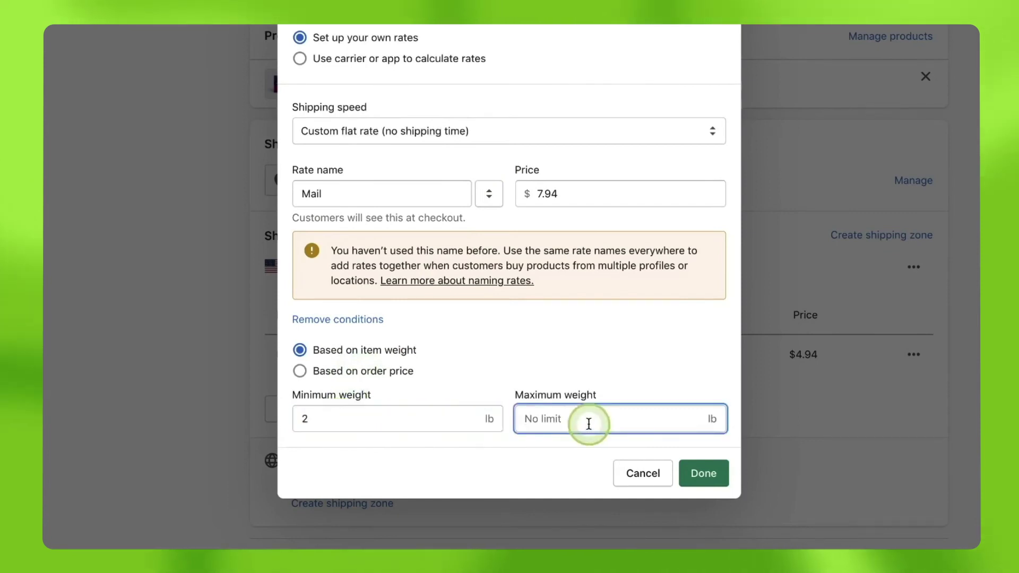
pyautogui.click(713, 474)
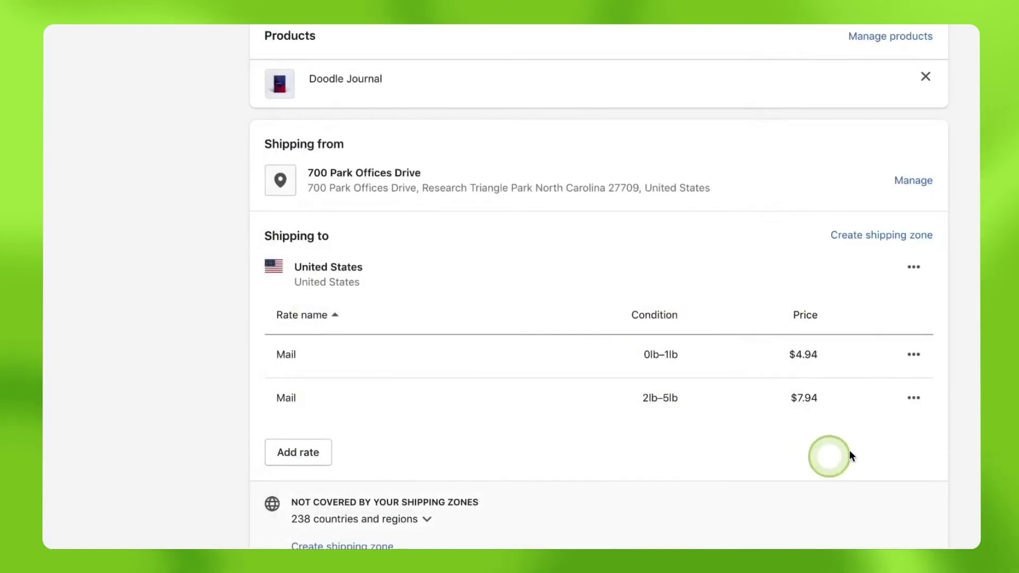
pyautogui.scroll(-3, 598, 287)
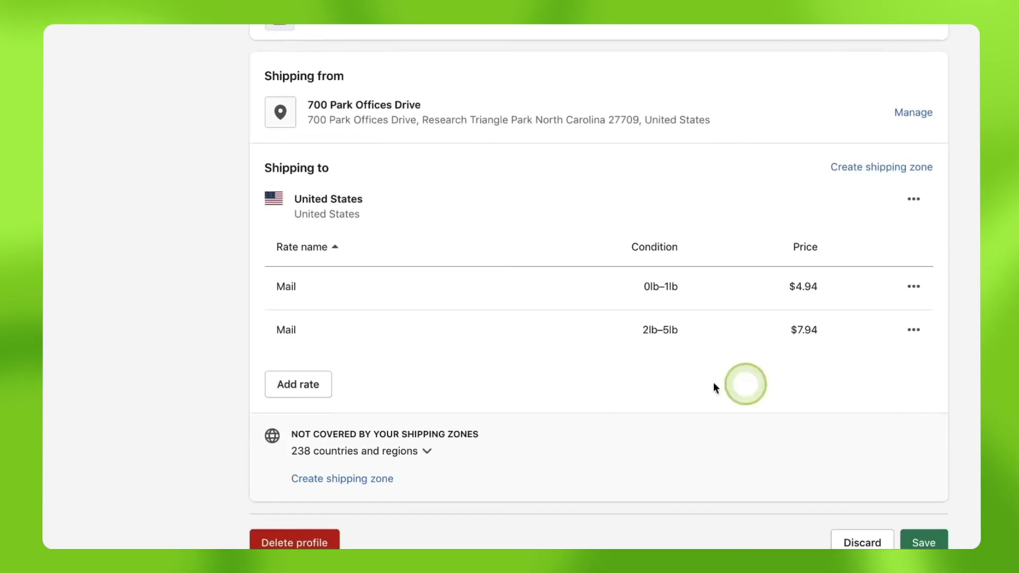
# Start a third Custom flat rate named 'Mail' and re-estimate Lulu shipping for 10 copies.
pyautogui.click(307, 391)
pyautogui.click(336, 221)
pyautogui.click(347, 273)
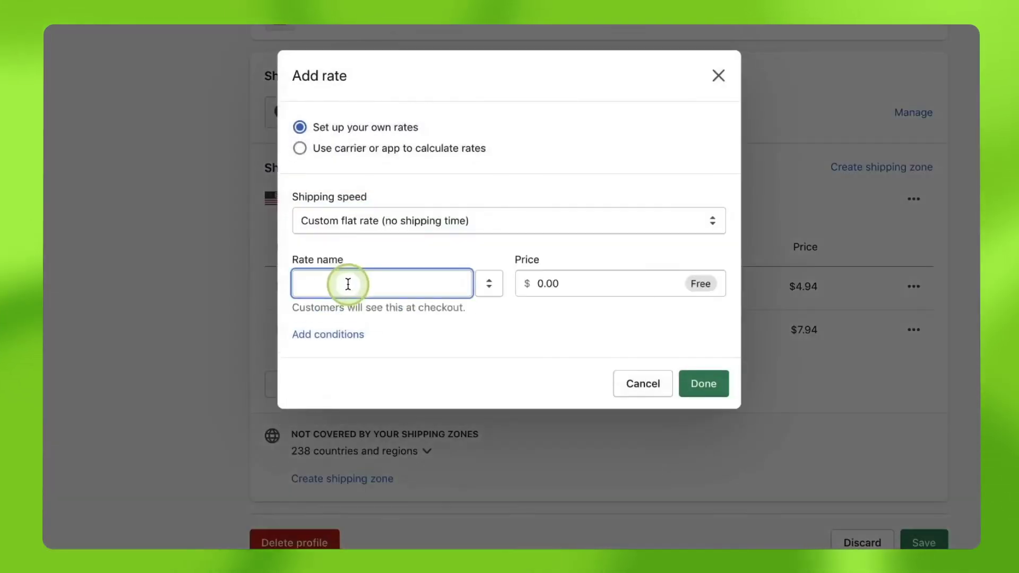
pyautogui.write('Mail')
pyautogui.click(568, 246)
pyautogui.doubleClick(569, 246)
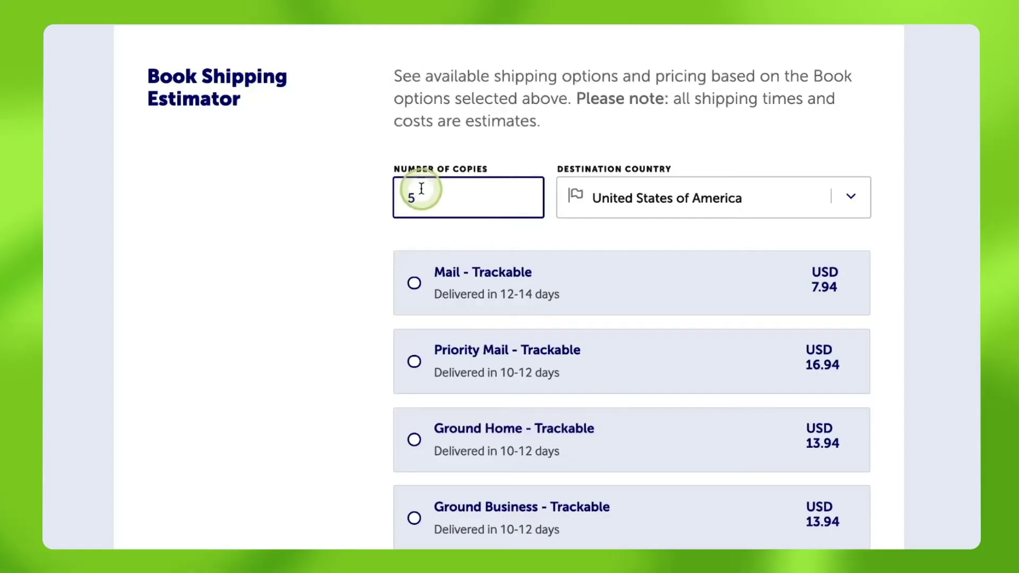
pyautogui.press('BackSpace')
pyautogui.write('10')
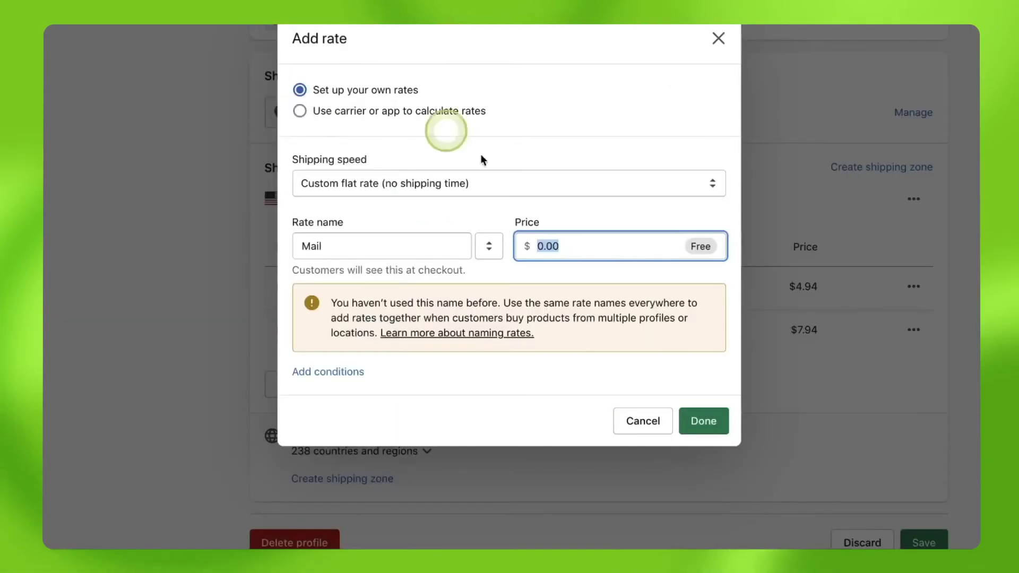
# Price the rate at 10.94 for 6–10 lb items, save it, and begin another new rate.
pyautogui.write('10.94')
pyautogui.click(328, 372)
pyautogui.click(344, 417)
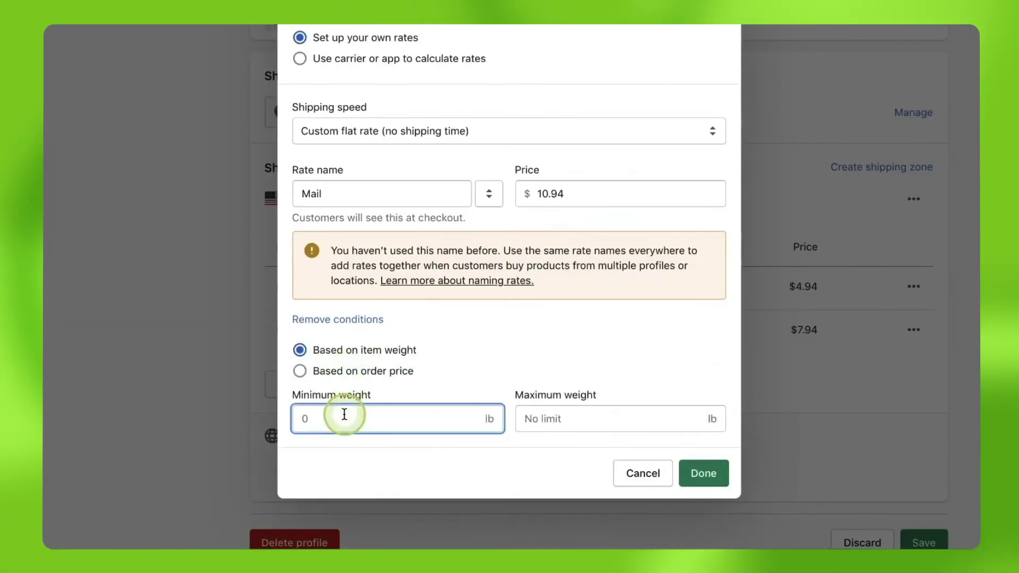
pyautogui.write('6')
pyautogui.click(596, 417)
pyautogui.write('10')
pyautogui.click(704, 473)
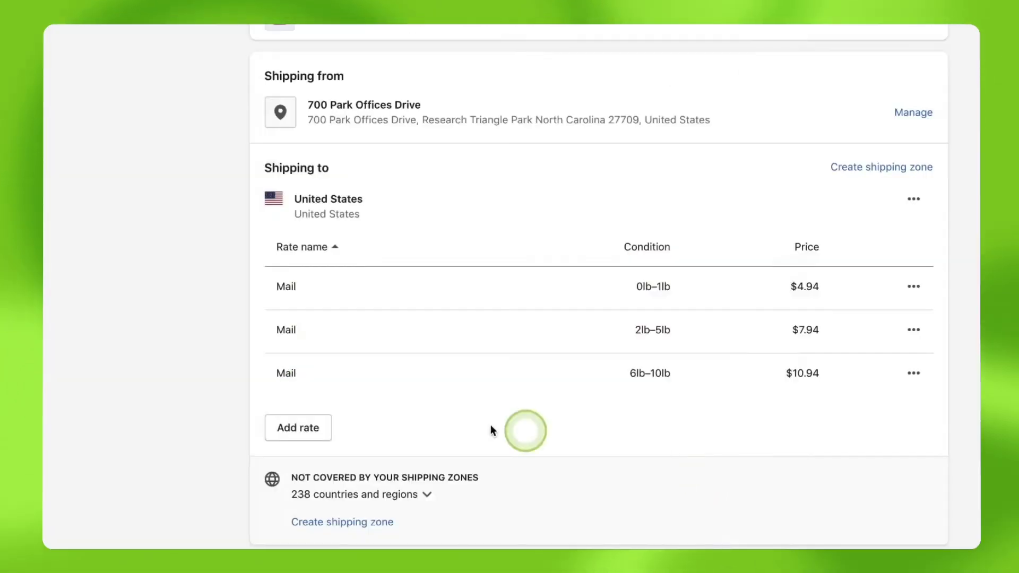
pyautogui.click(297, 428)
pyautogui.click(343, 234)
# Name a new Custom flat rate 'Mail' and re-estimate Lulu shipping for 20 copies.
pyautogui.click(348, 273)
pyautogui.click(345, 292)
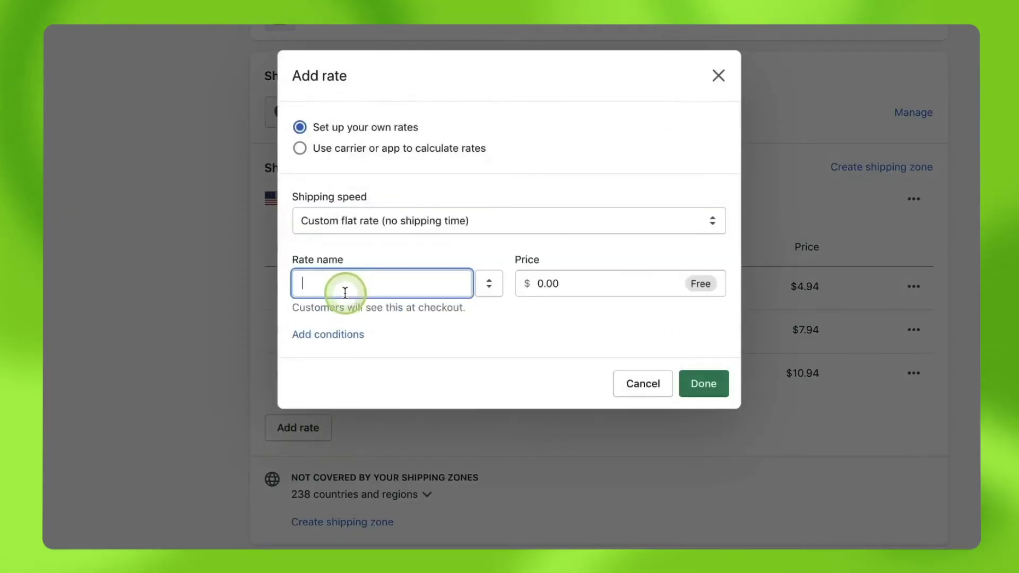
pyautogui.write('Mail')
pyautogui.click(484, 282)
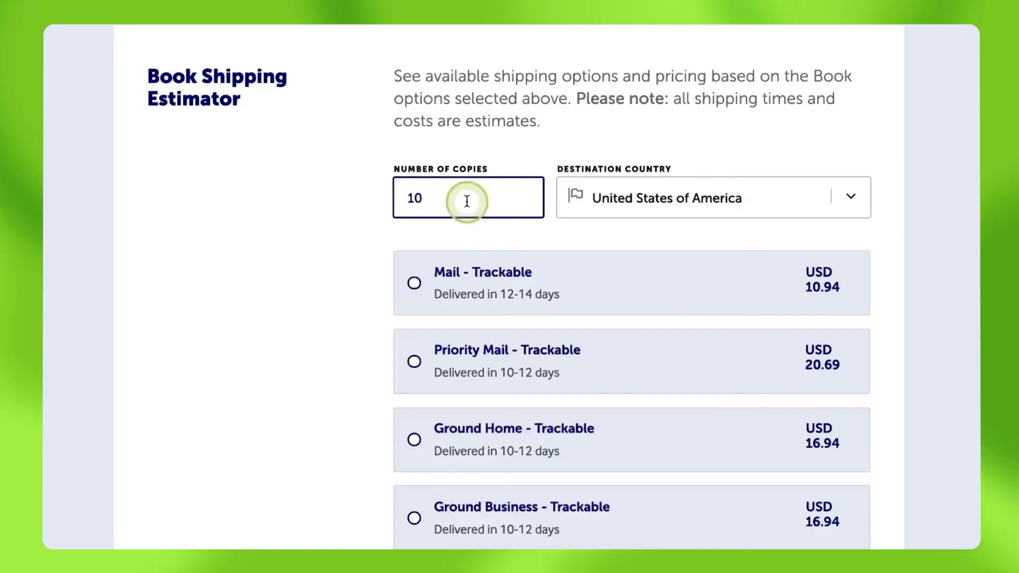
pyautogui.moveTo(462, 197); pyautogui.dragTo(342, 202)
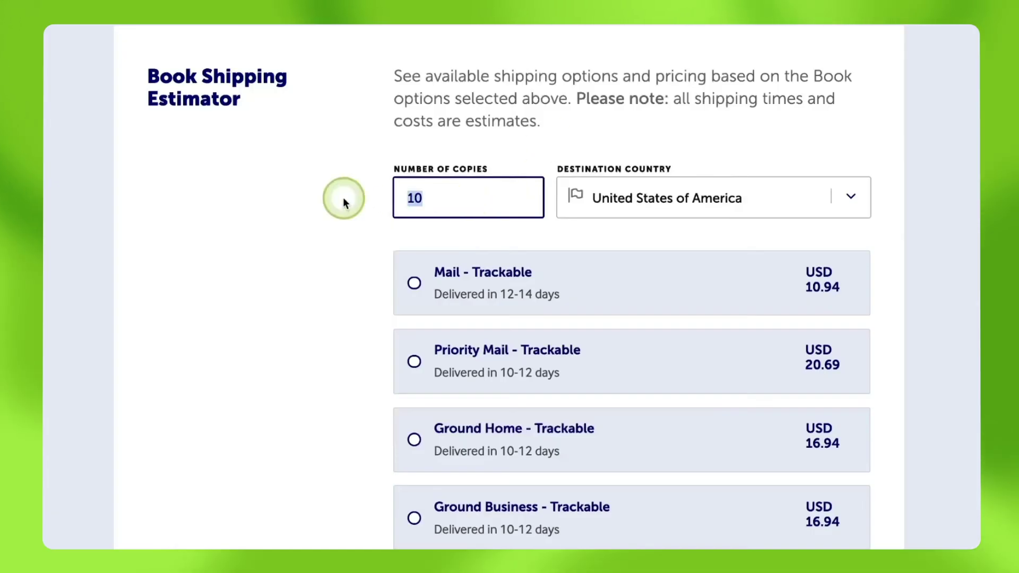
pyautogui.write('20')
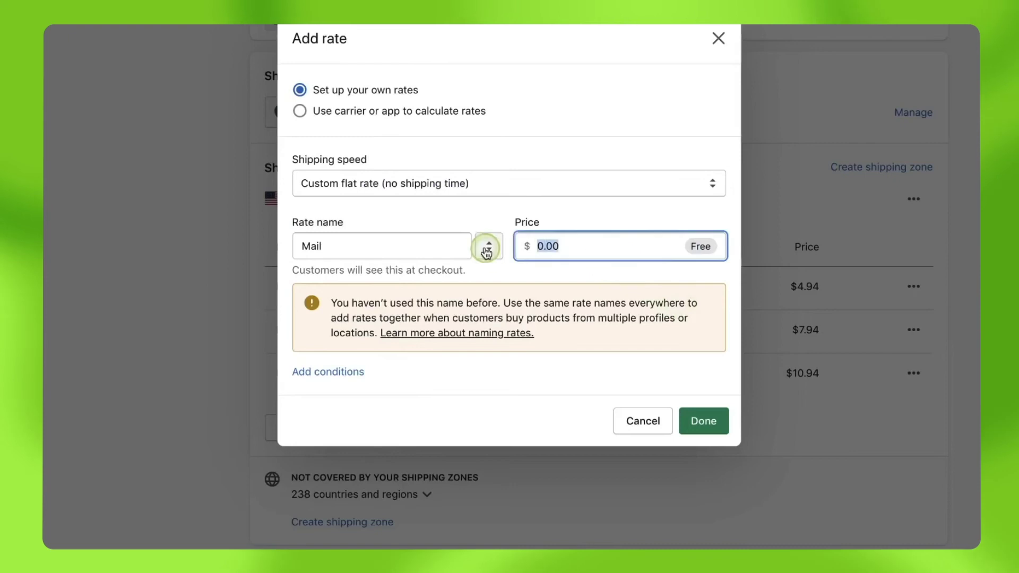
# Price the rate at $16.94 for 11–20 lb items, then save the shipping profile.
pyautogui.write('4')
pyautogui.click(334, 371)
pyautogui.click(340, 417)
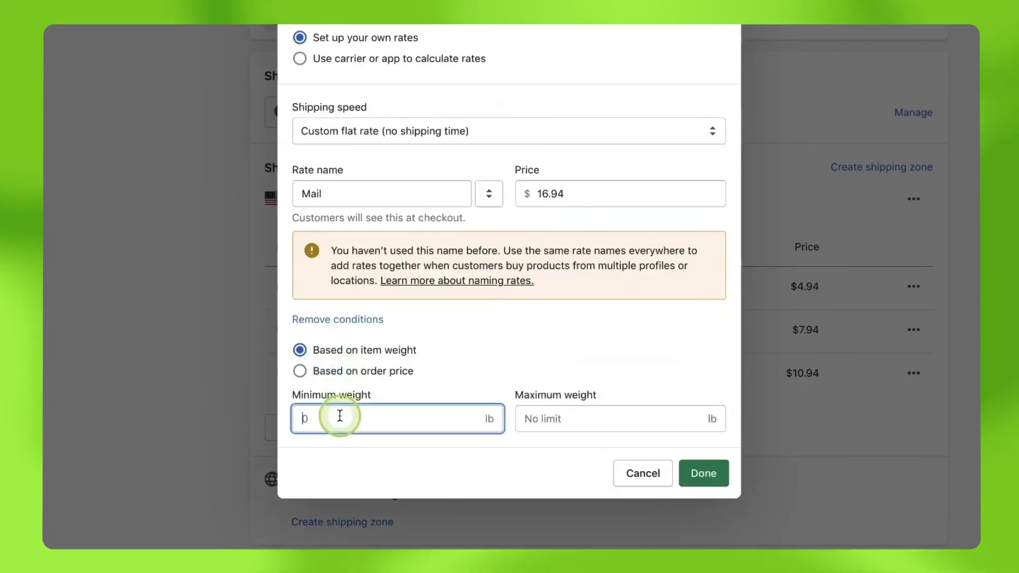
pyautogui.click(579, 424)
pyautogui.write('20')
pyautogui.click(704, 473)
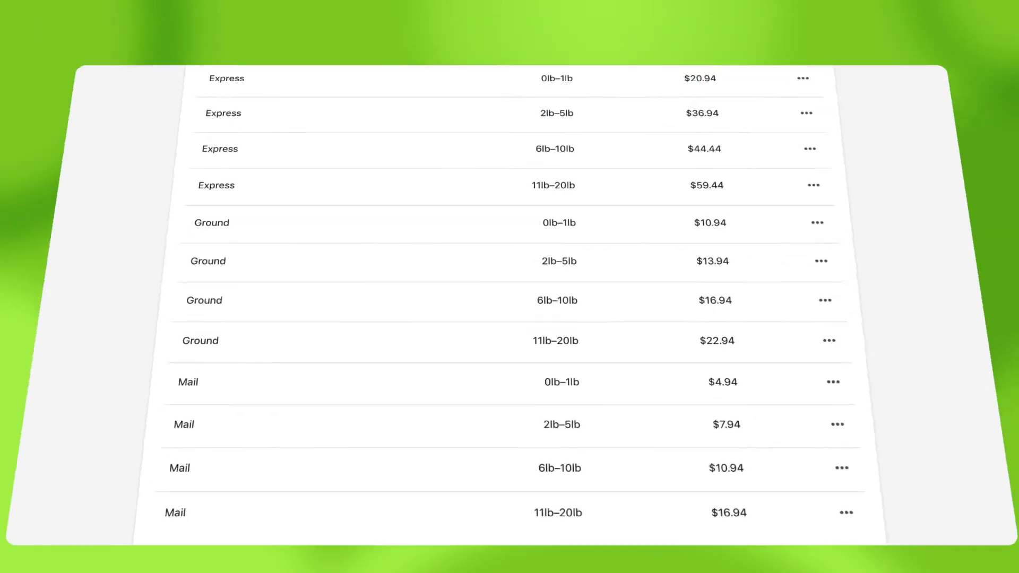
pyautogui.scroll(-5, 510, 287)
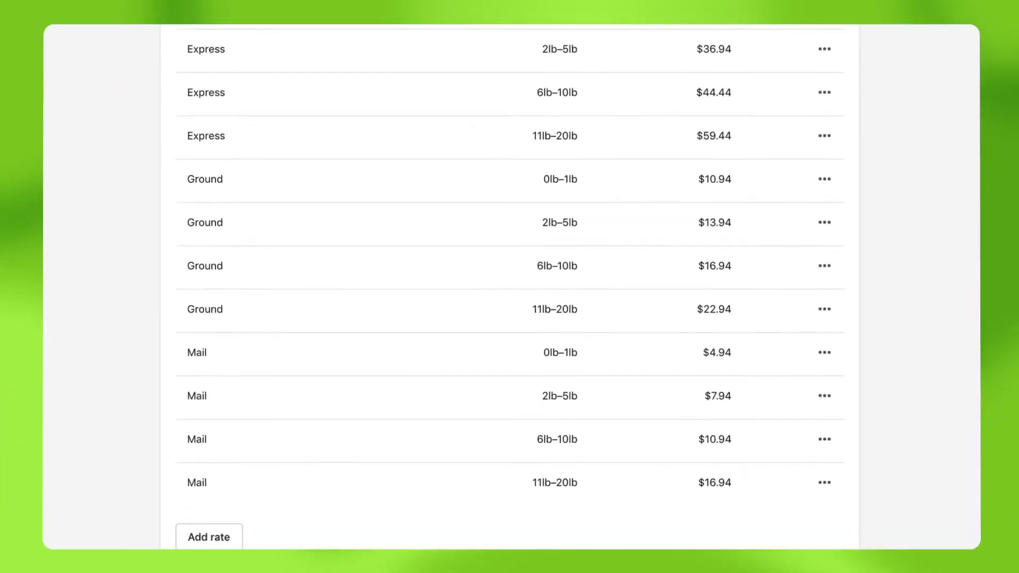
pyautogui.click(829, 528)
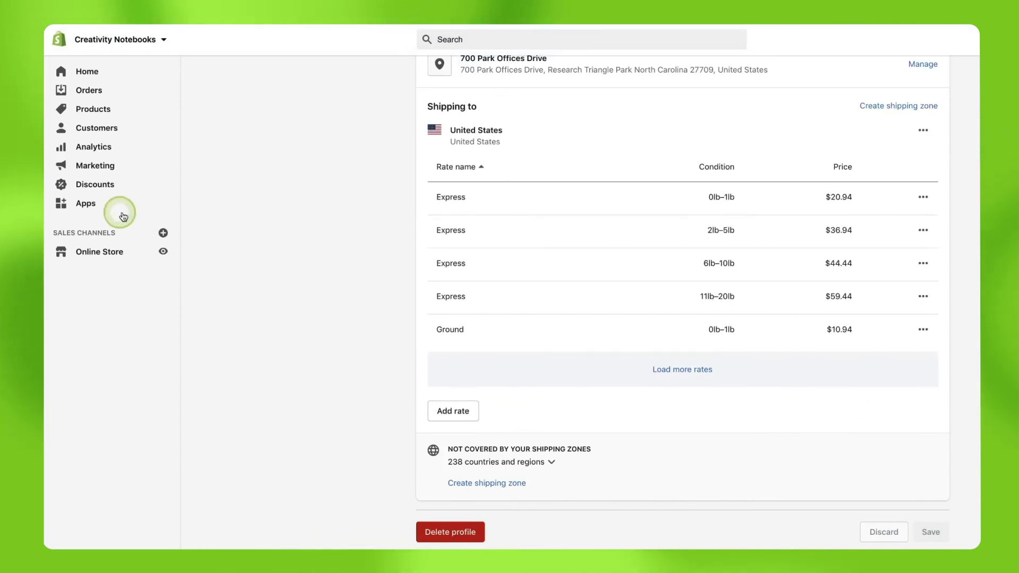
pyautogui.click(85, 203)
# Open the Lulu xPress app's settings and scroll to the shipping preferences.
pyautogui.click(503, 175)
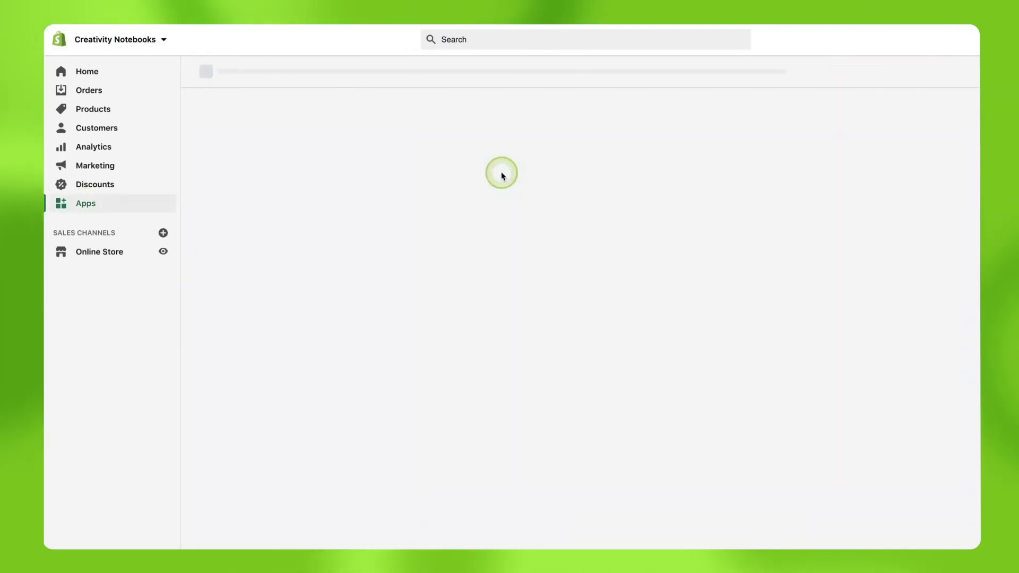
pyautogui.click(446, 108)
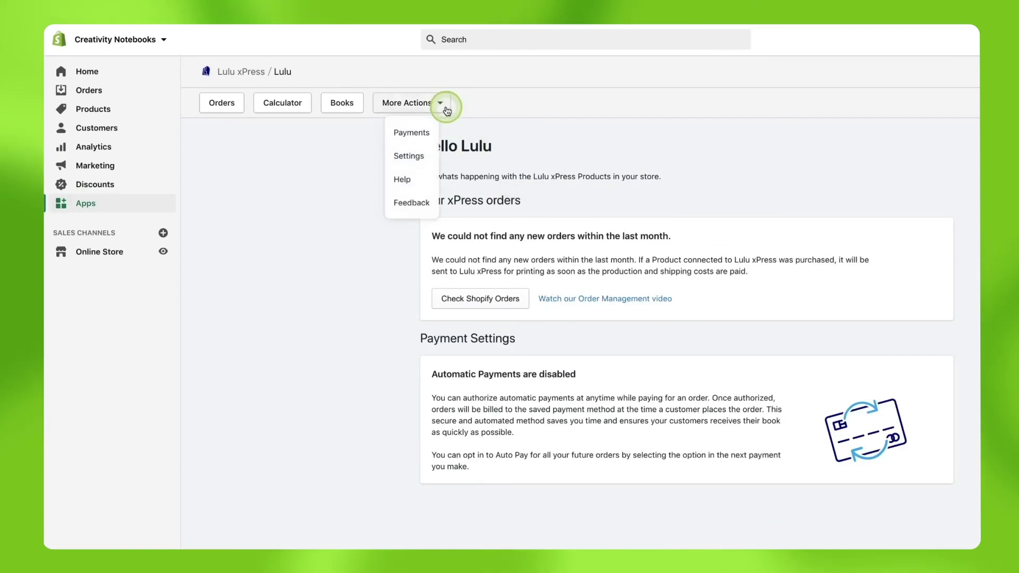
pyautogui.click(421, 152)
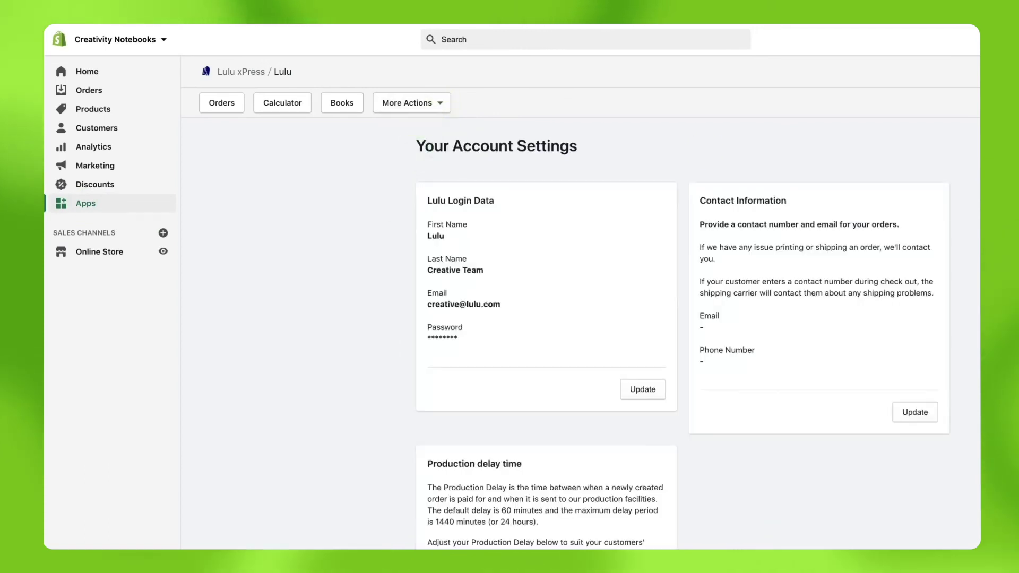
pyautogui.scroll(-15, 682, 334)
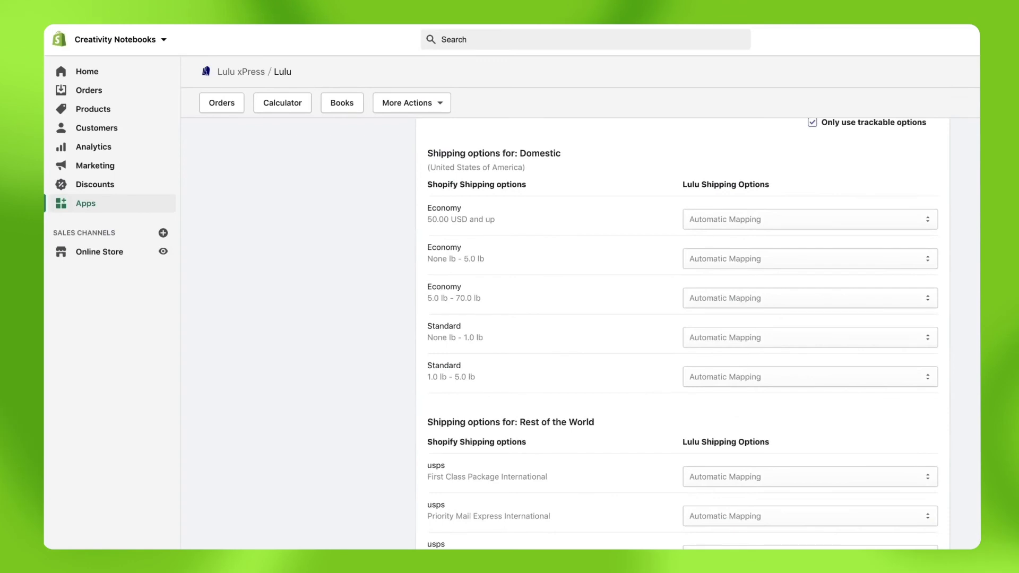
pyautogui.scroll(-10, 683, 334)
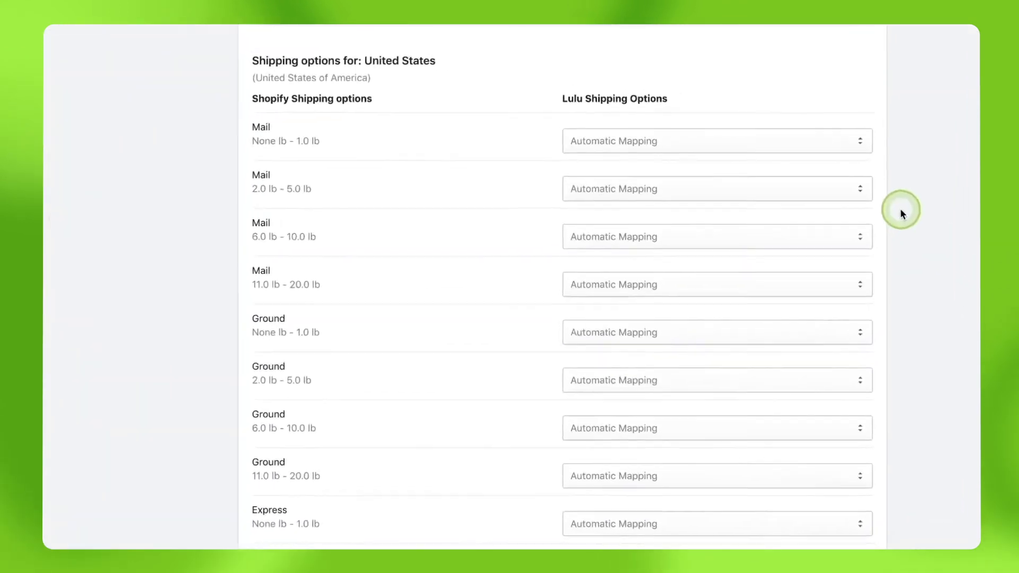
# Map the four Mail weight ranges (0–1, 2–5, 6–10, 11–20 lb) to Lulu's Mail level.
pyautogui.click(838, 112)
pyautogui.click(731, 120)
pyautogui.click(711, 160)
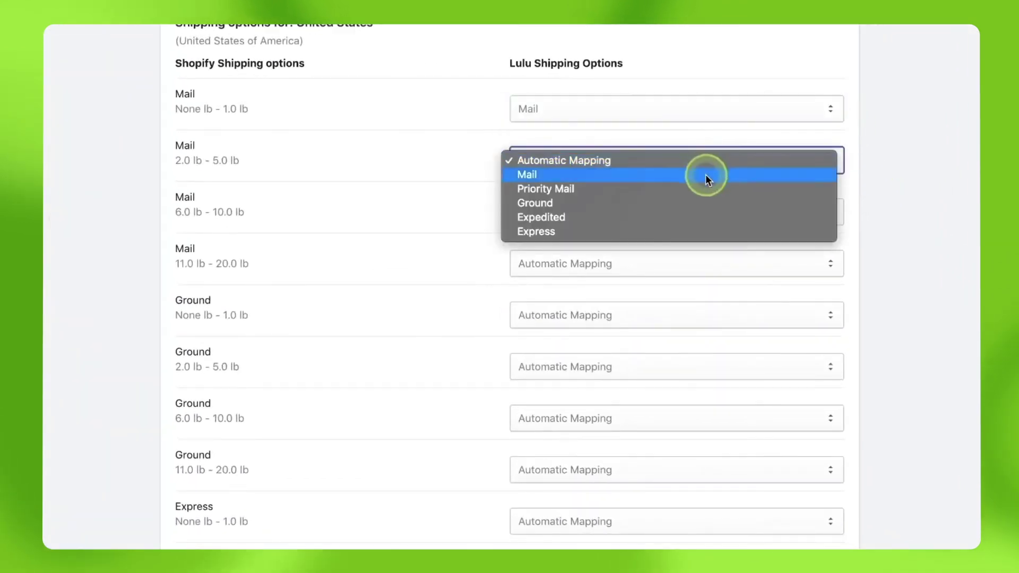
pyautogui.click(706, 175)
pyautogui.click(678, 212)
pyautogui.click(673, 230)
pyautogui.click(624, 264)
pyautogui.click(614, 278)
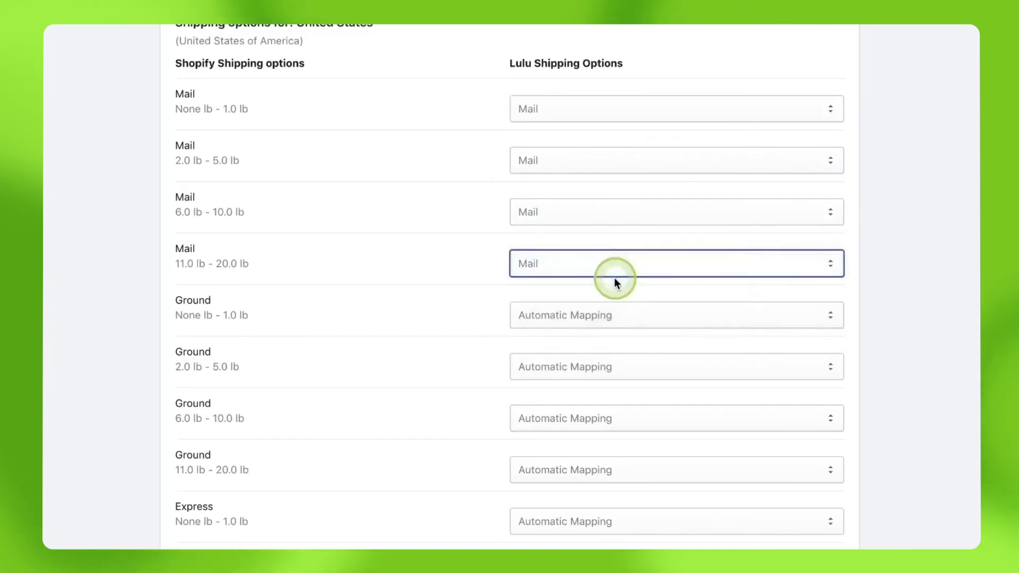
# Map the four Ground weight ranges (0–1, 2–5, 6–10, 11–20 lb) to Lulu's Ground level.
pyautogui.click(599, 315)
pyautogui.click(582, 356)
pyautogui.click(568, 367)
pyautogui.click(562, 410)
pyautogui.click(564, 419)
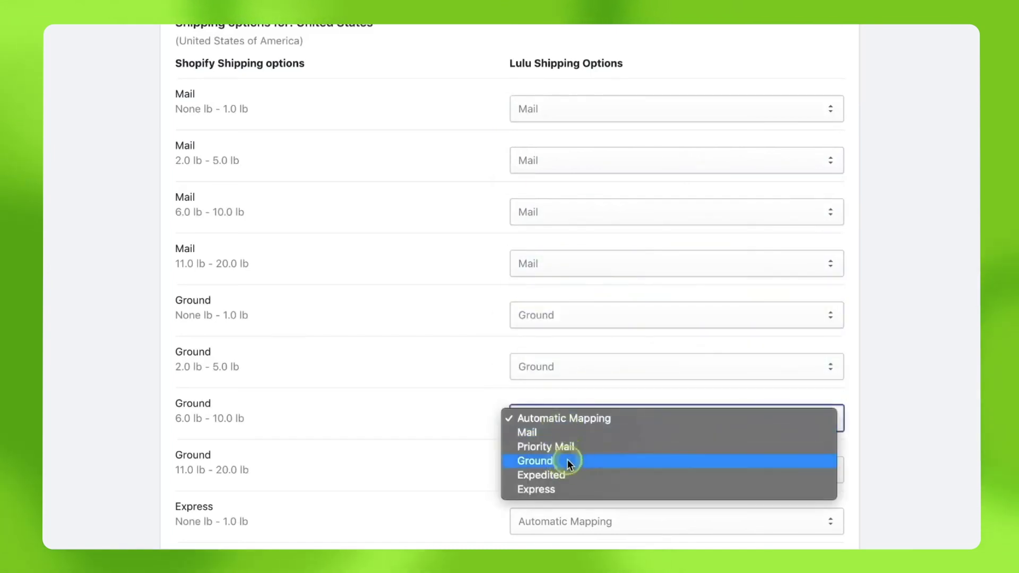
pyautogui.click(566, 461)
pyautogui.click(564, 470)
pyautogui.click(562, 512)
# Map all four Express weight ranges to Express and save the shipping preferences.
pyautogui.scroll(-5, 510, 287)
pyautogui.click(592, 288)
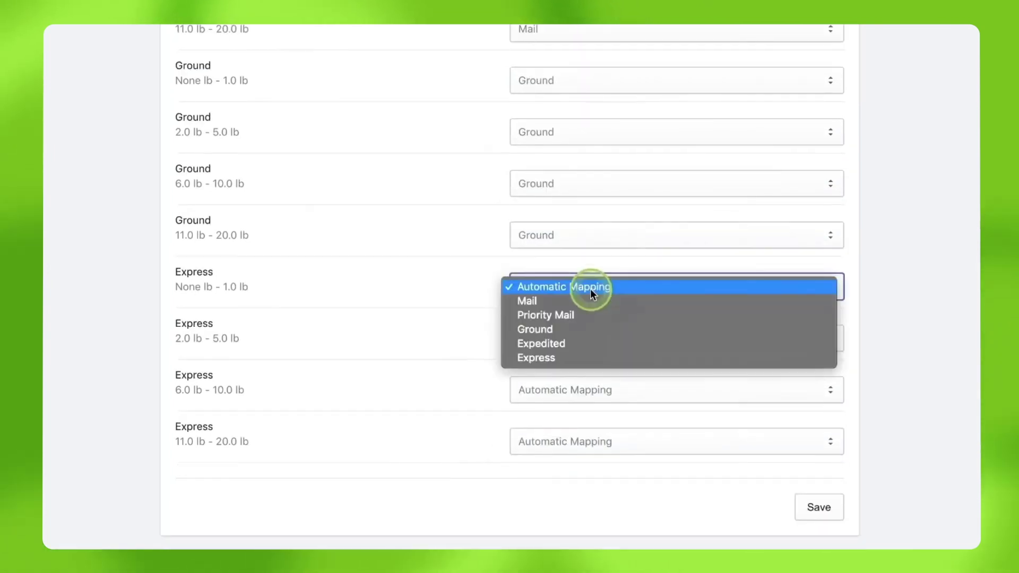
pyautogui.click(574, 352)
pyautogui.click(573, 345)
pyautogui.click(552, 410)
pyautogui.click(555, 389)
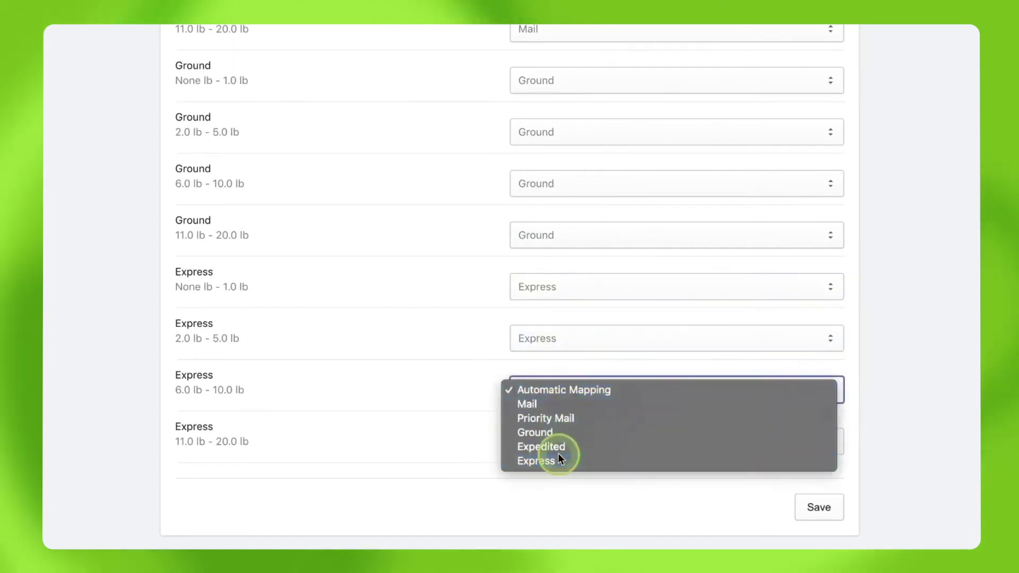
pyautogui.click(558, 465)
pyautogui.click(557, 441)
pyautogui.click(557, 512)
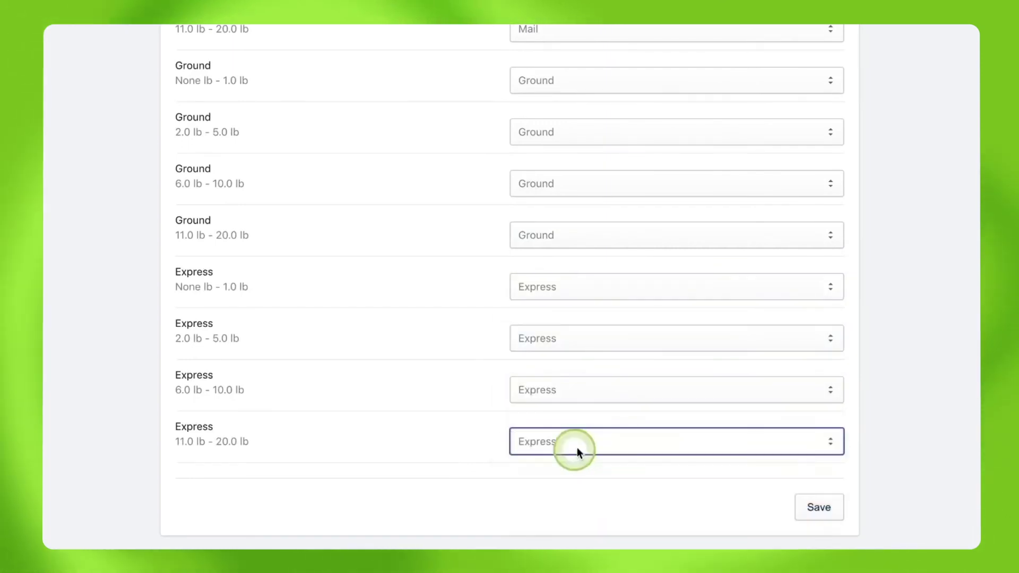
pyautogui.click(825, 510)
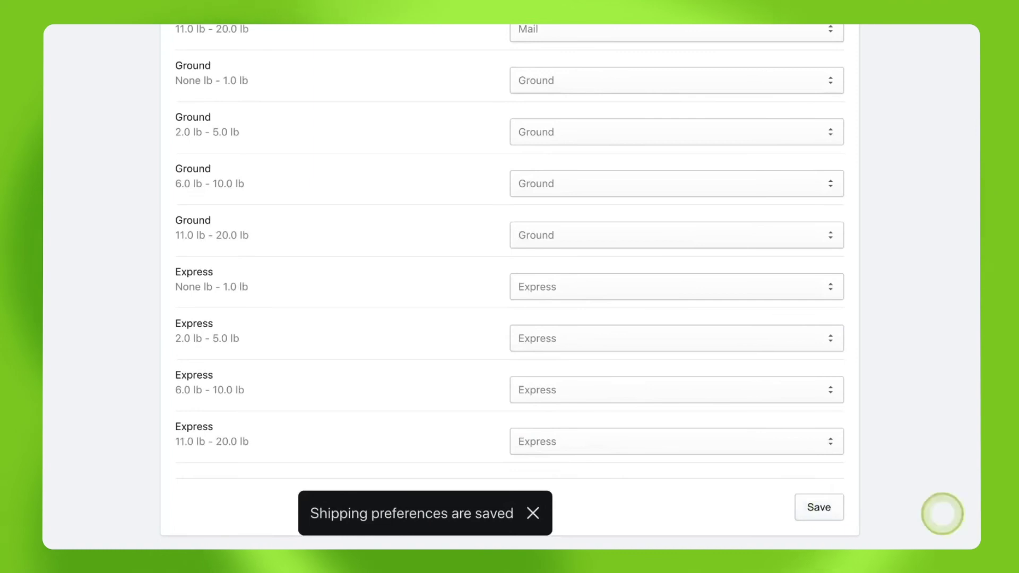
pyautogui.scroll(15, 510, 287)
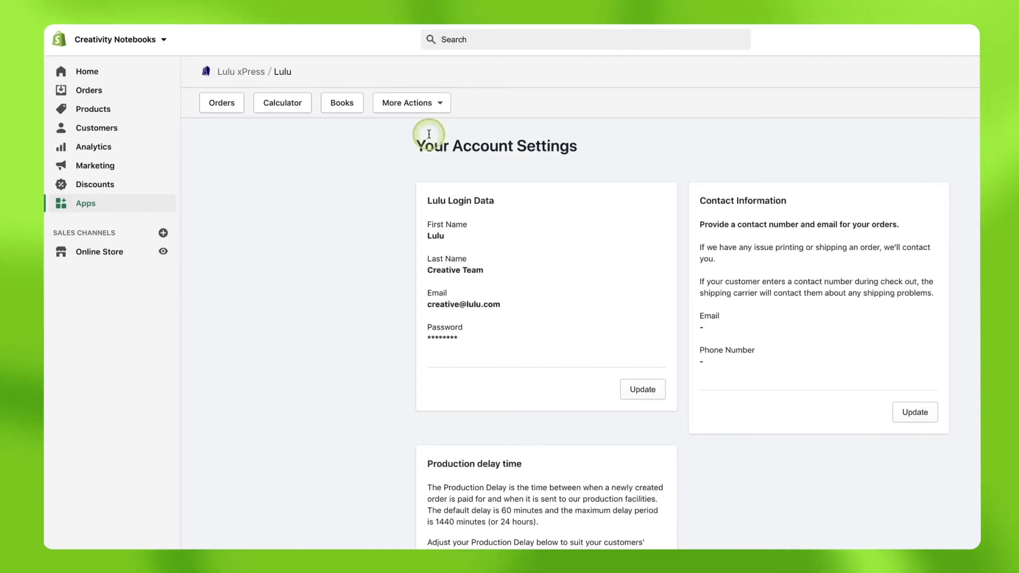
# Create a new order from Orders and begin adding a new customer to it.
pyautogui.click(106, 91)
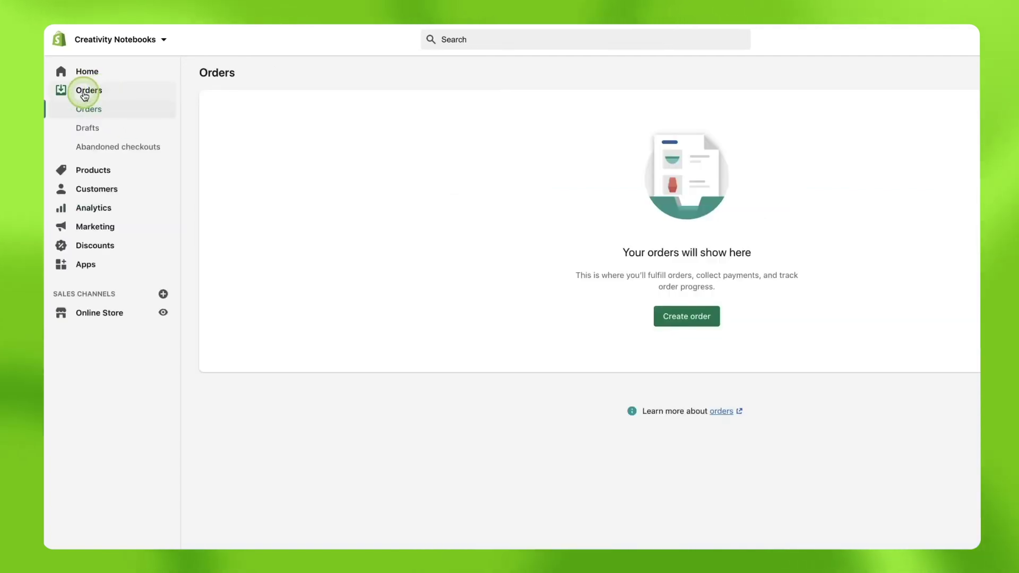
pyautogui.click(687, 317)
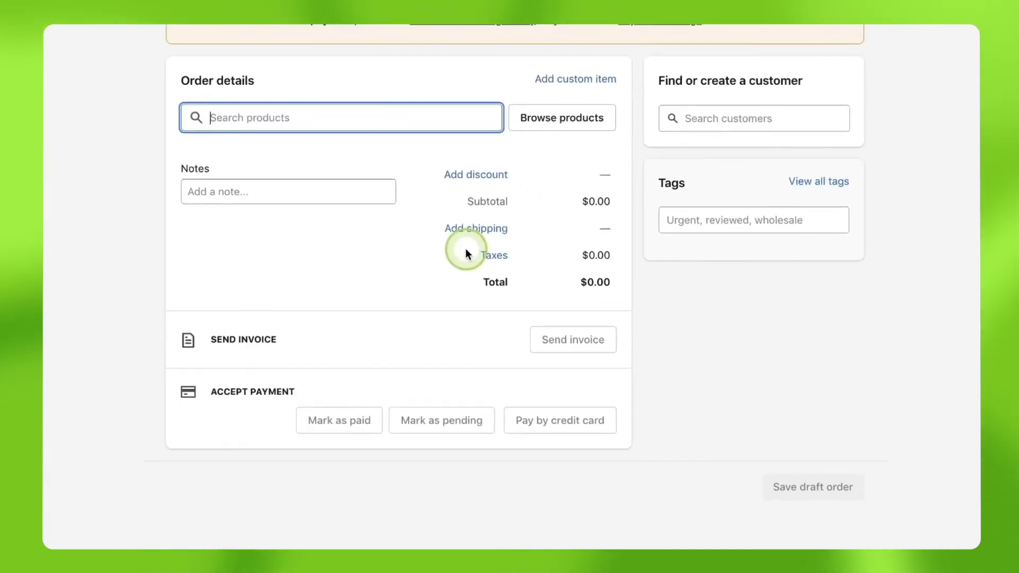
pyautogui.click(748, 116)
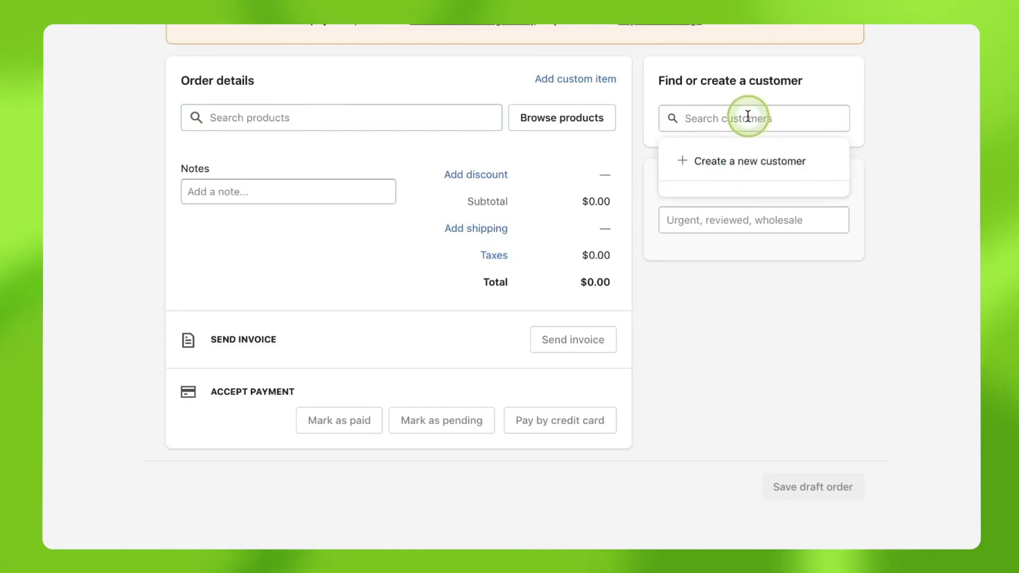
pyautogui.click(746, 162)
# Enter the customer's first name, last name and e-mail address.
pyautogui.click(410, 115)
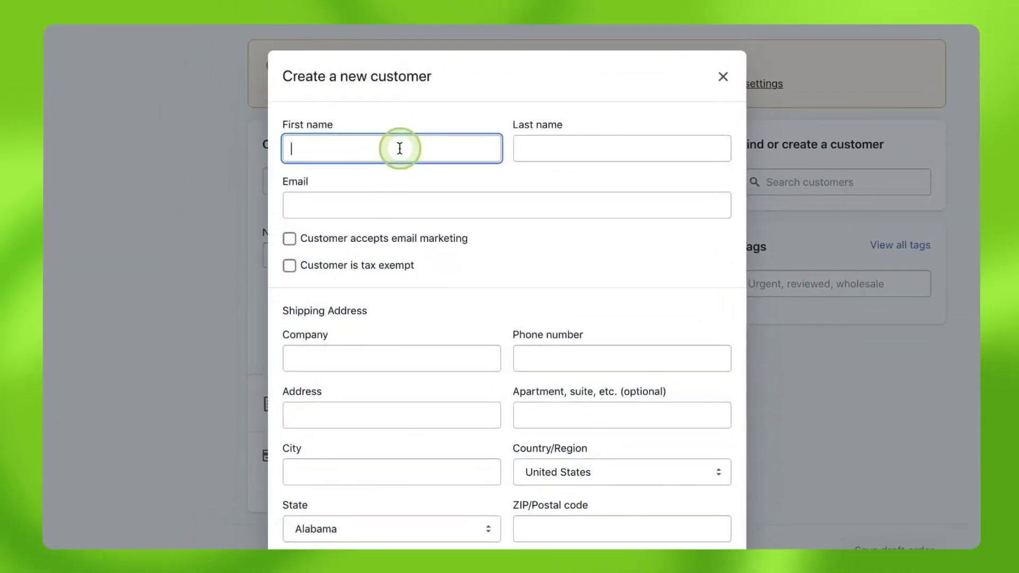
pyautogui.write('Creative')
pyautogui.press('Tab')
pyautogui.write('Lulu')
# Fill in the customer's street address, city, state and ZIP code, then save the customer.
pyautogui.press('Tab')
pyautogui.click(364, 417)
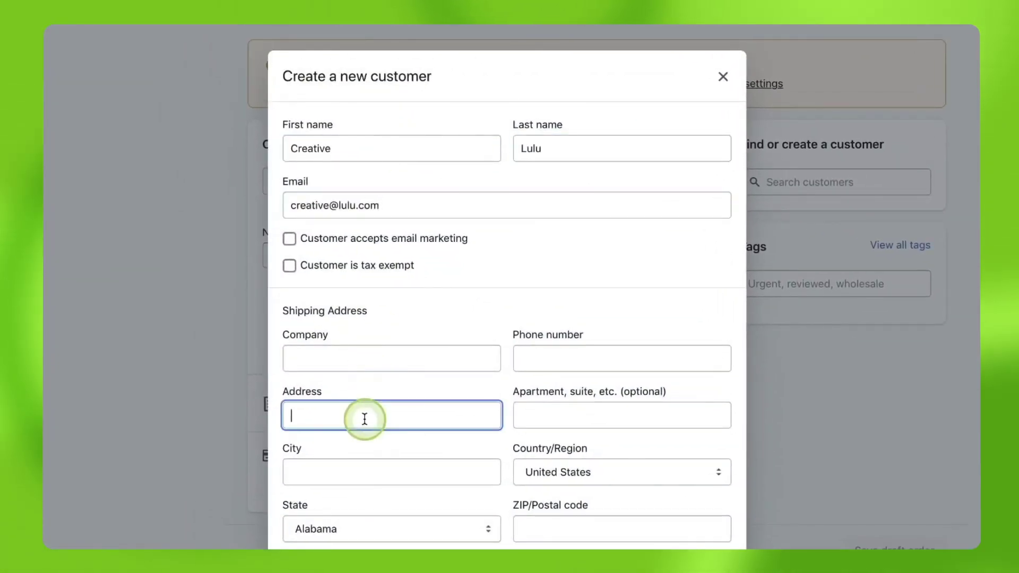
pyautogui.press('Tab')
pyautogui.press('Tab')
pyautogui.press('Tab')
pyautogui.press('Tab')
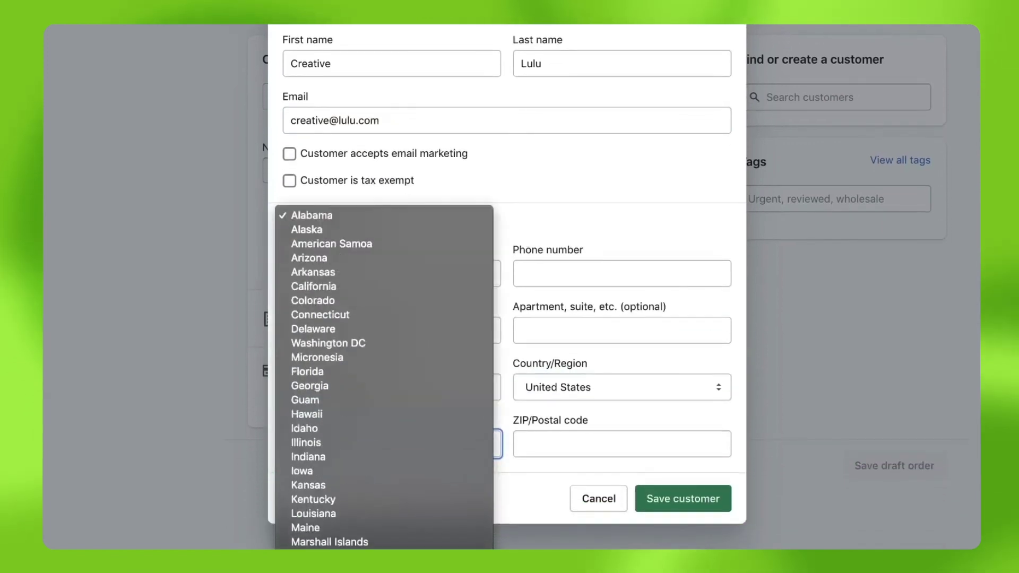
pyautogui.press('Return')
pyautogui.press('Tab')
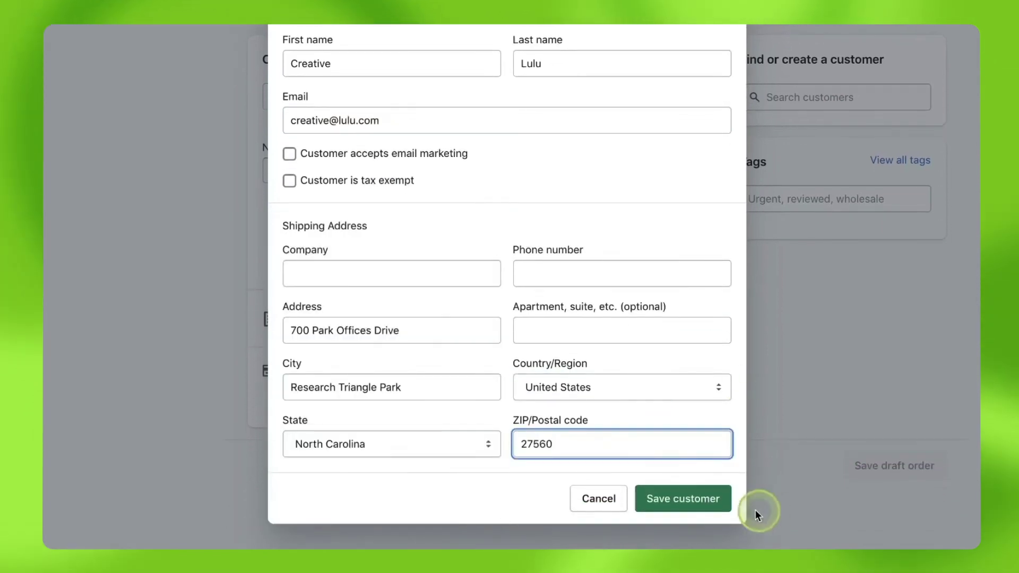
pyautogui.click(709, 501)
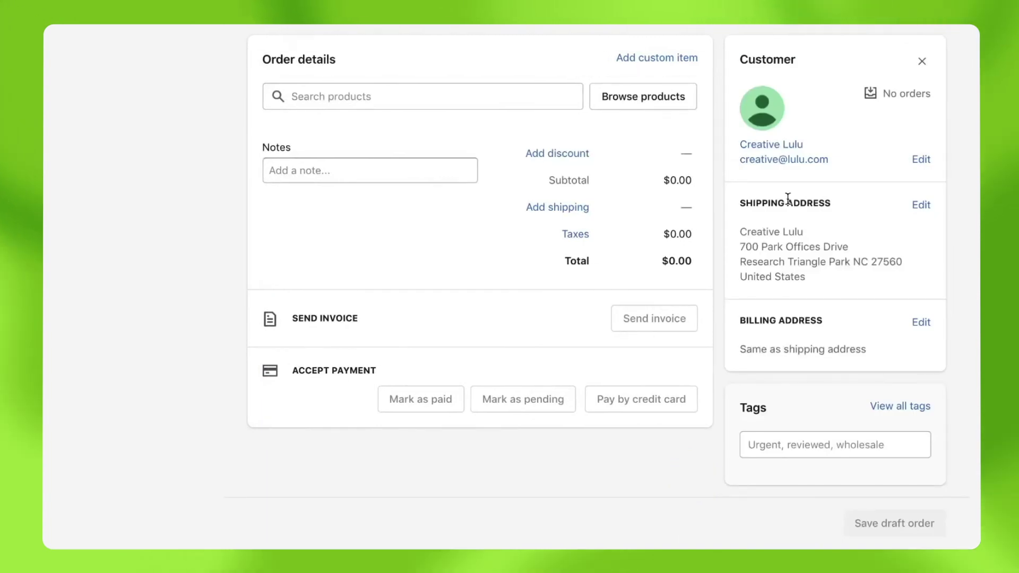
# Add one Doodle Journal from All products to the draft order.
pyautogui.click(371, 94)
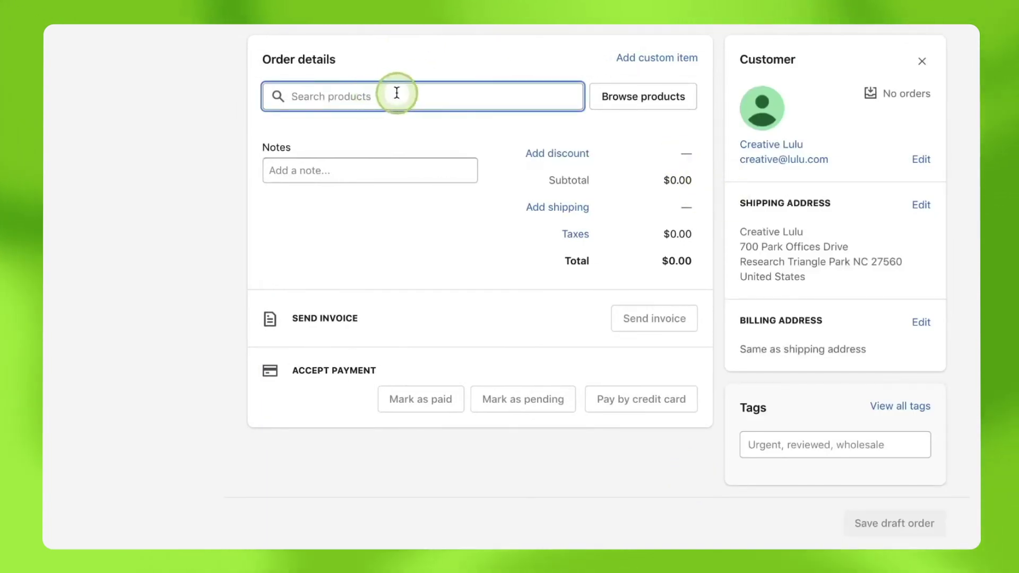
pyautogui.click(673, 104)
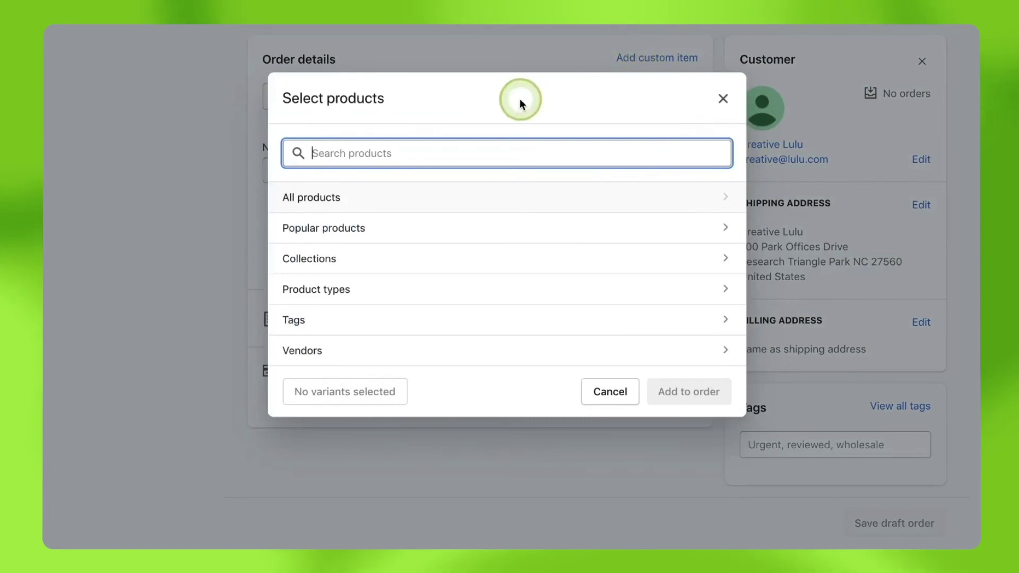
pyautogui.click(604, 198)
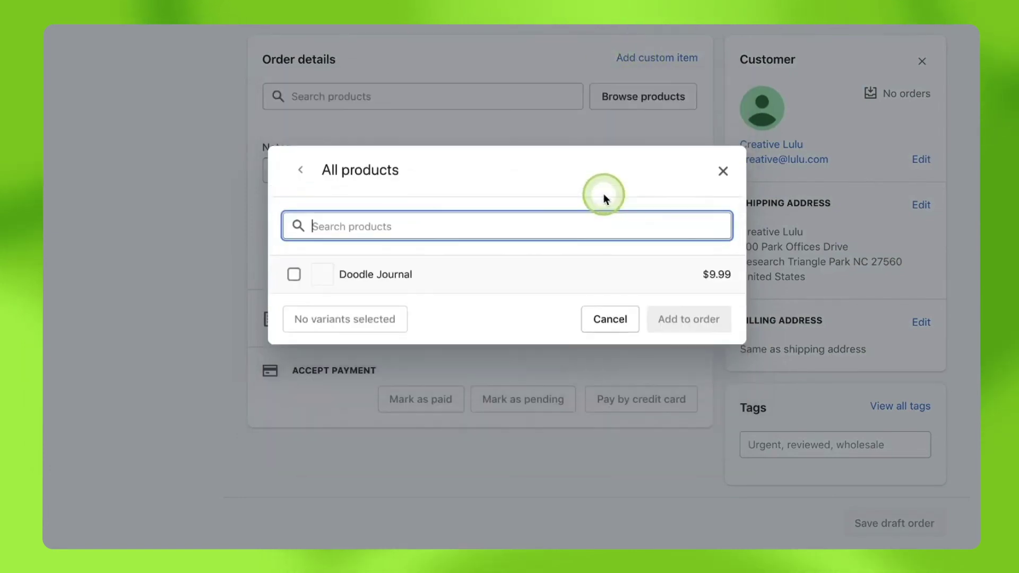
pyautogui.click(305, 280)
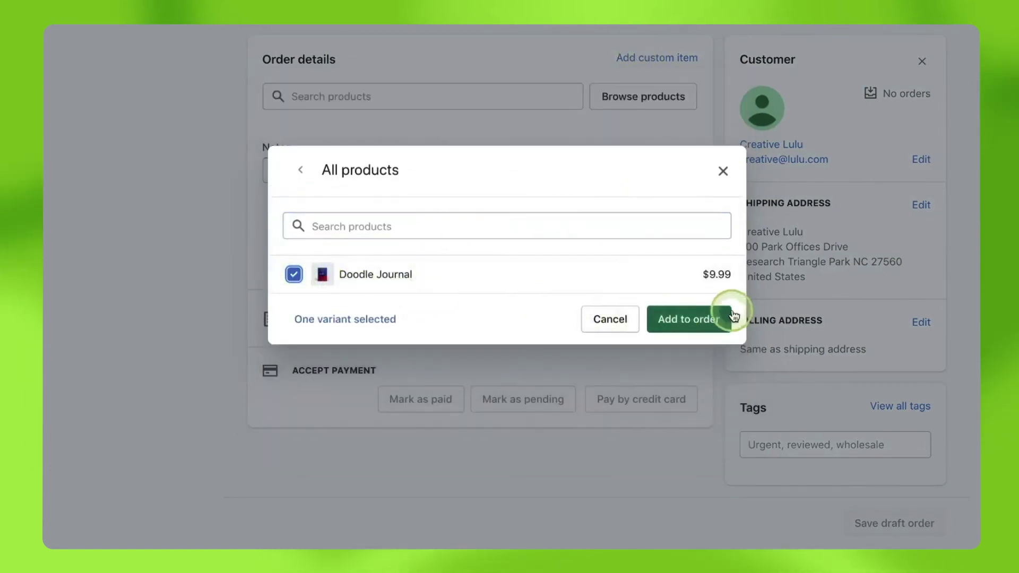
pyautogui.click(708, 318)
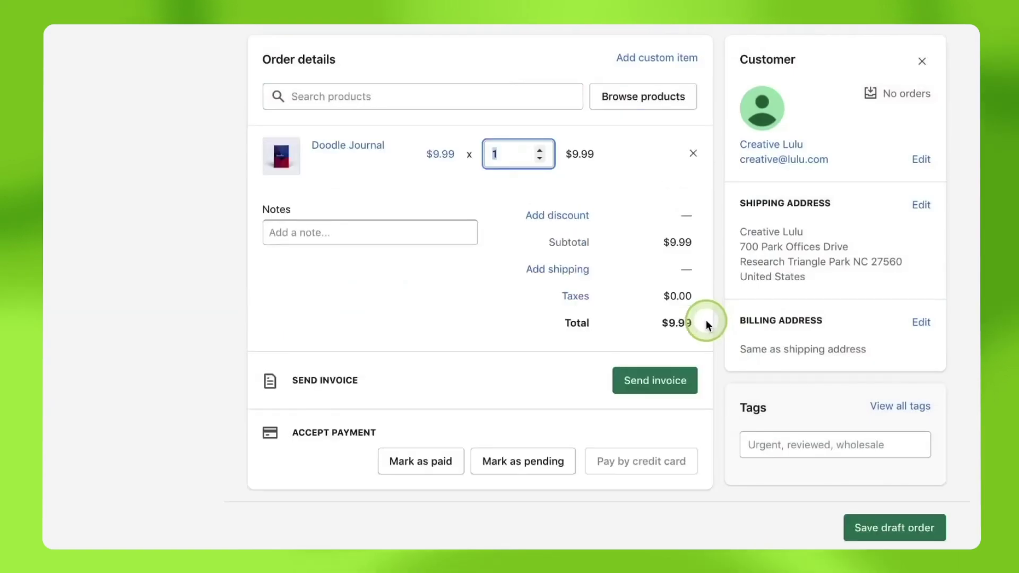
# Apply Mail shipping at $4.94 and create the order as paid, totalling $14.93.
pyautogui.click(548, 268)
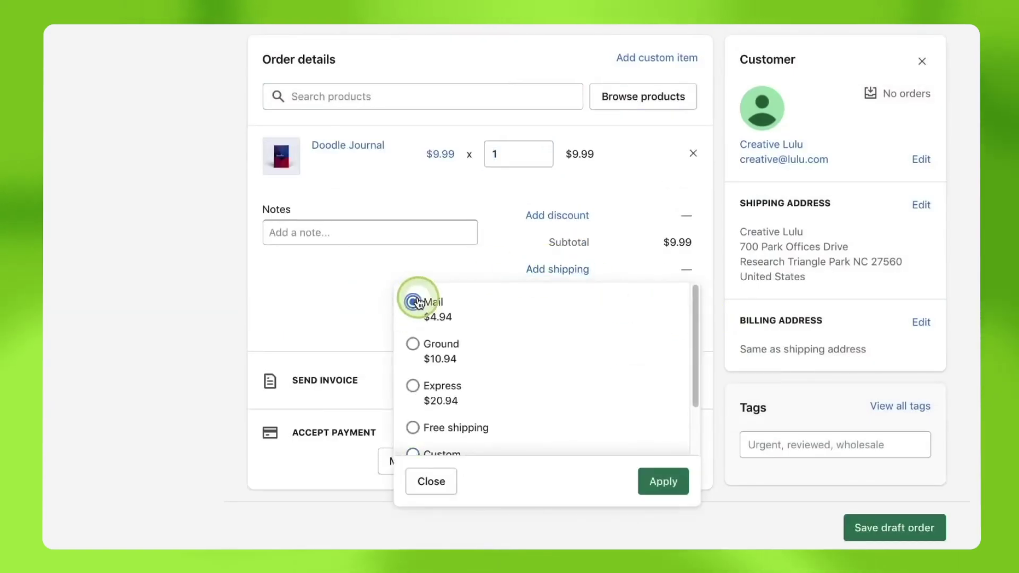
pyautogui.click(664, 481)
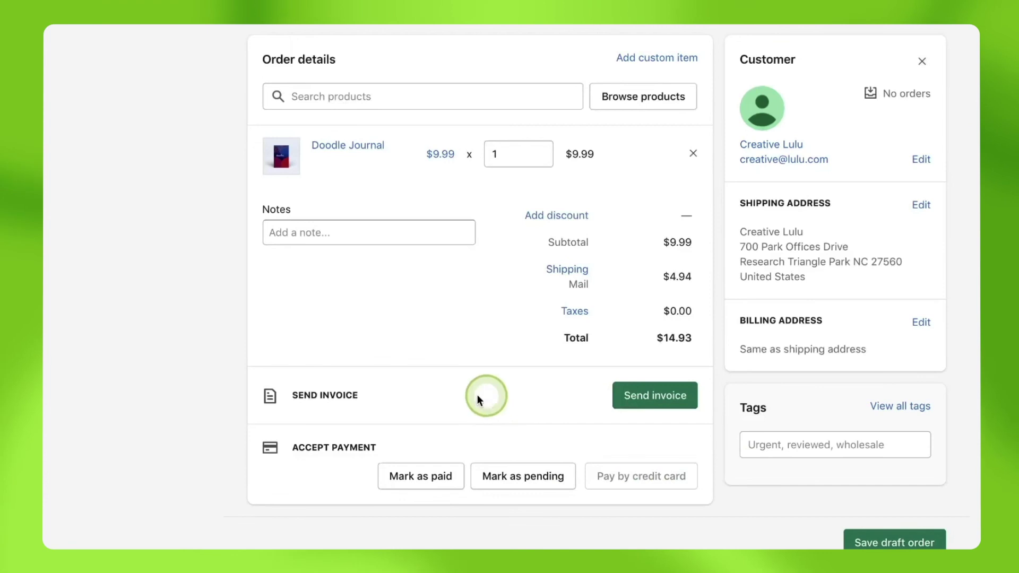
pyautogui.click(418, 479)
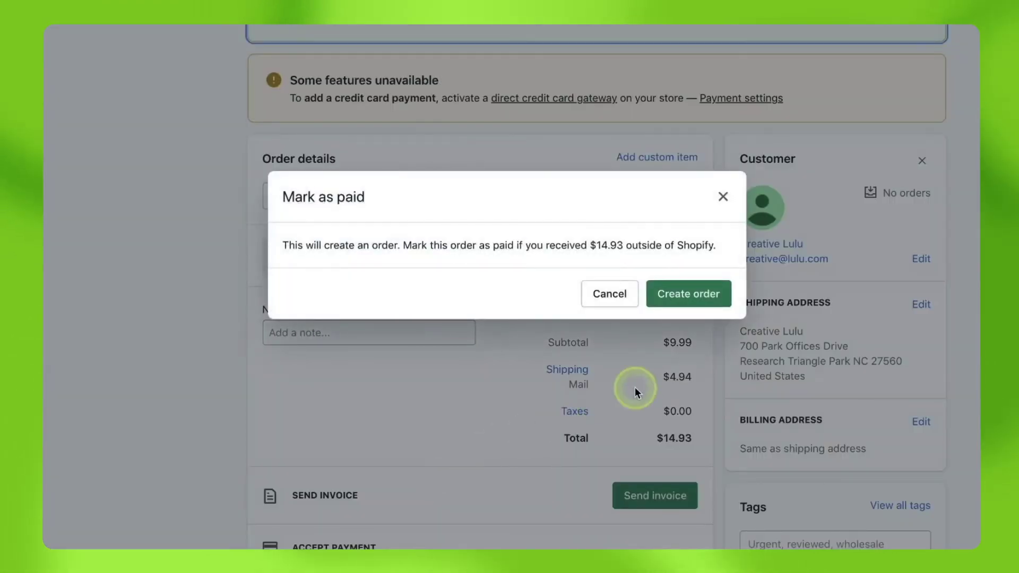
pyautogui.click(716, 296)
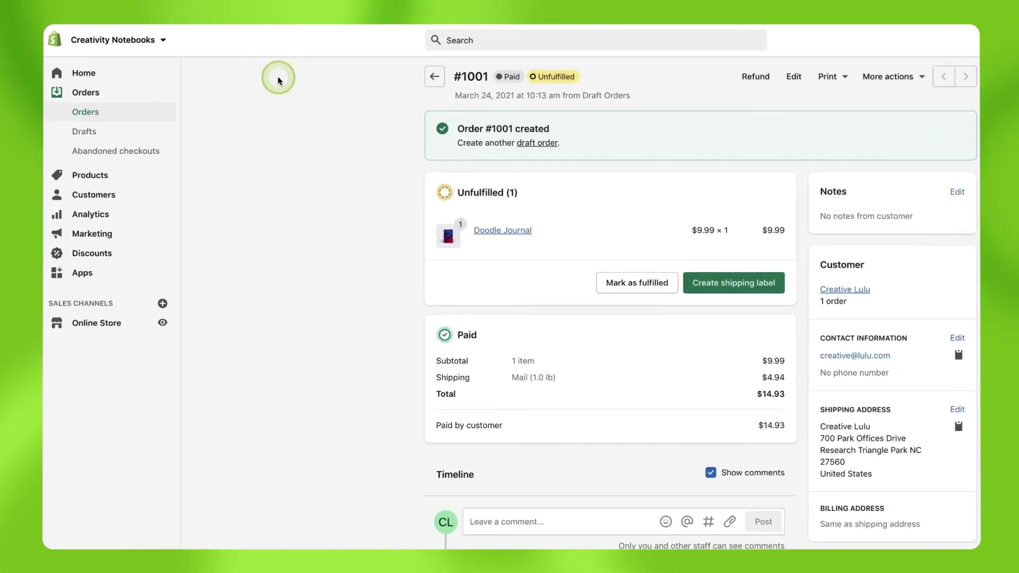
# In Lulu xPress, verify order #1001 is pending as Unpaid ($8.79), then answer the cancel prompt.
pyautogui.click(82, 271)
pyautogui.click(482, 191)
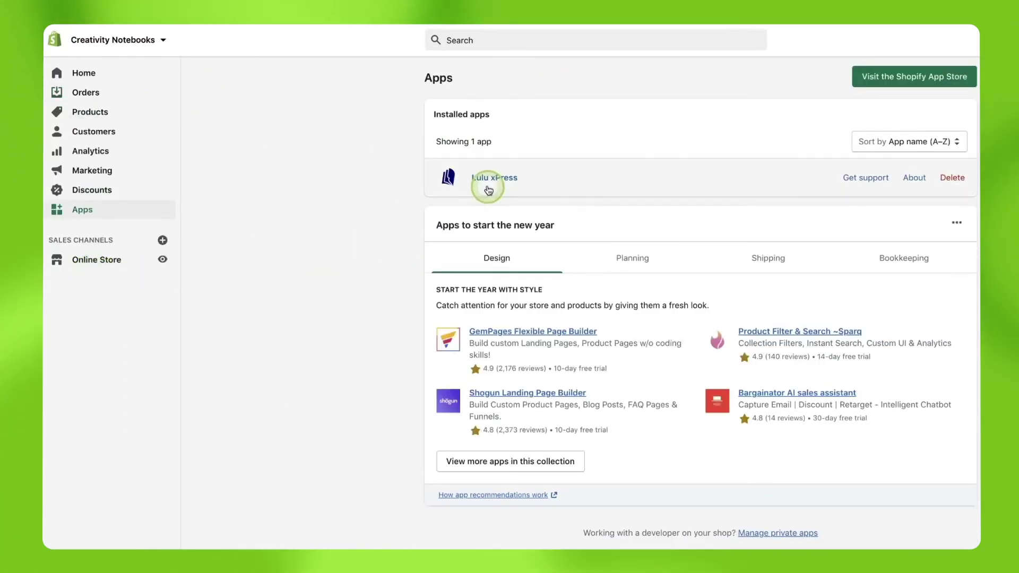
pyautogui.scroll(-3, 701, 318)
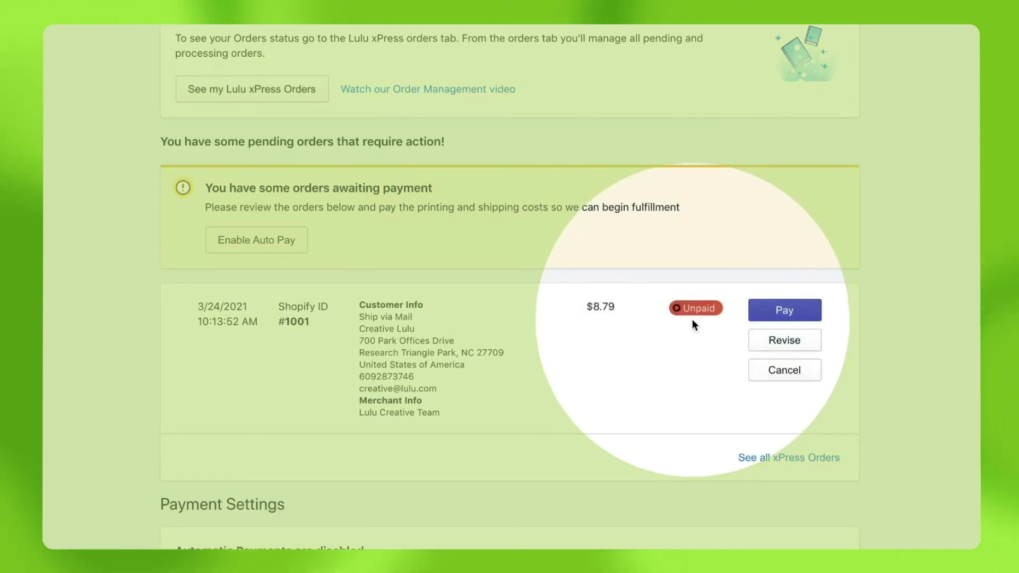
pyautogui.click(693, 320)
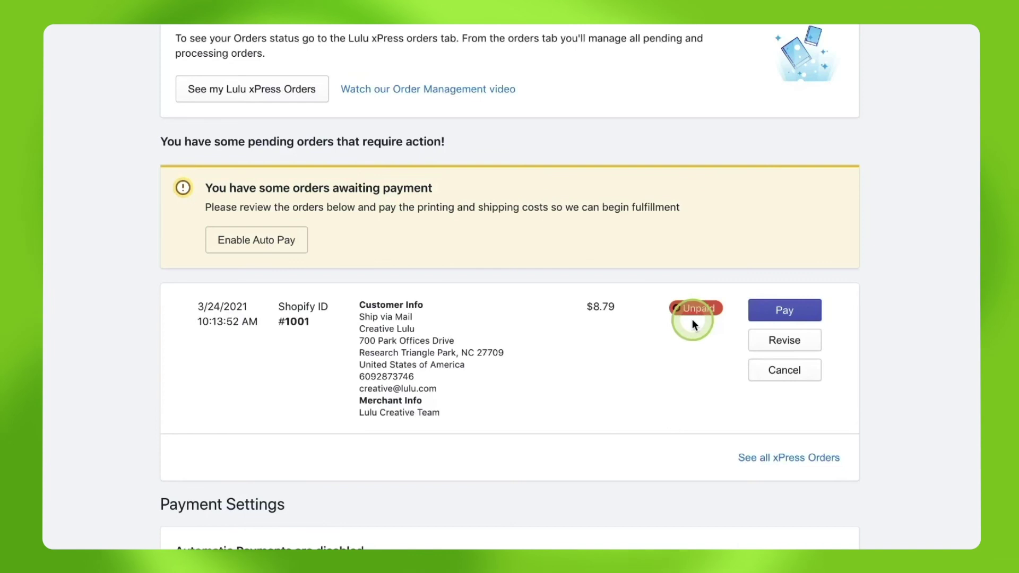
pyautogui.click(781, 370)
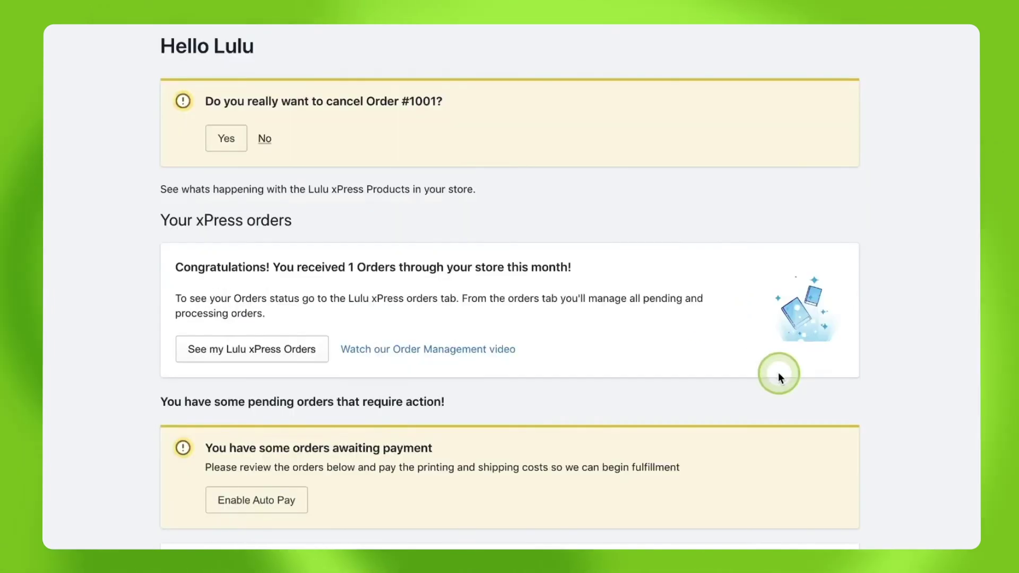
pyautogui.click(230, 138)
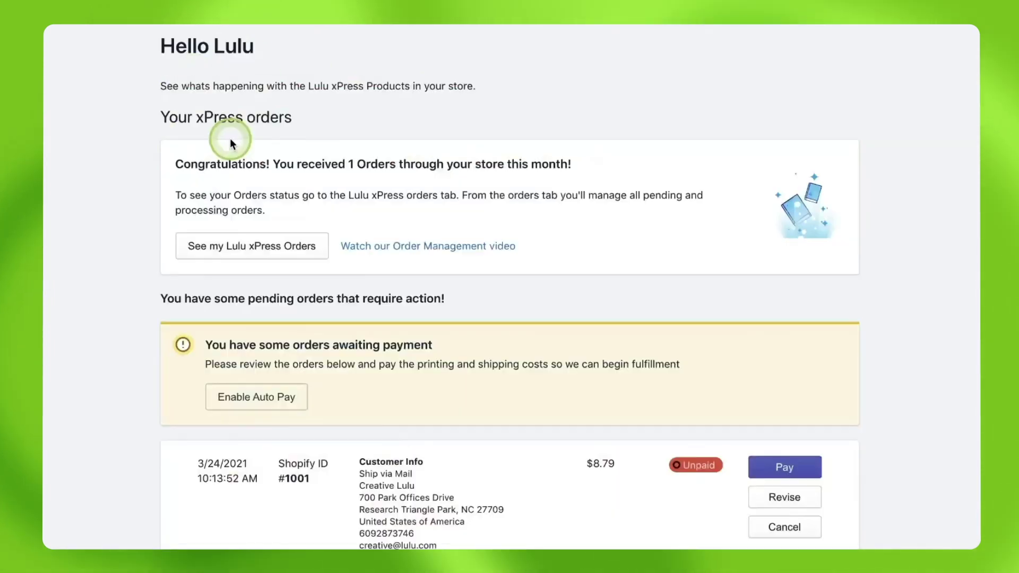